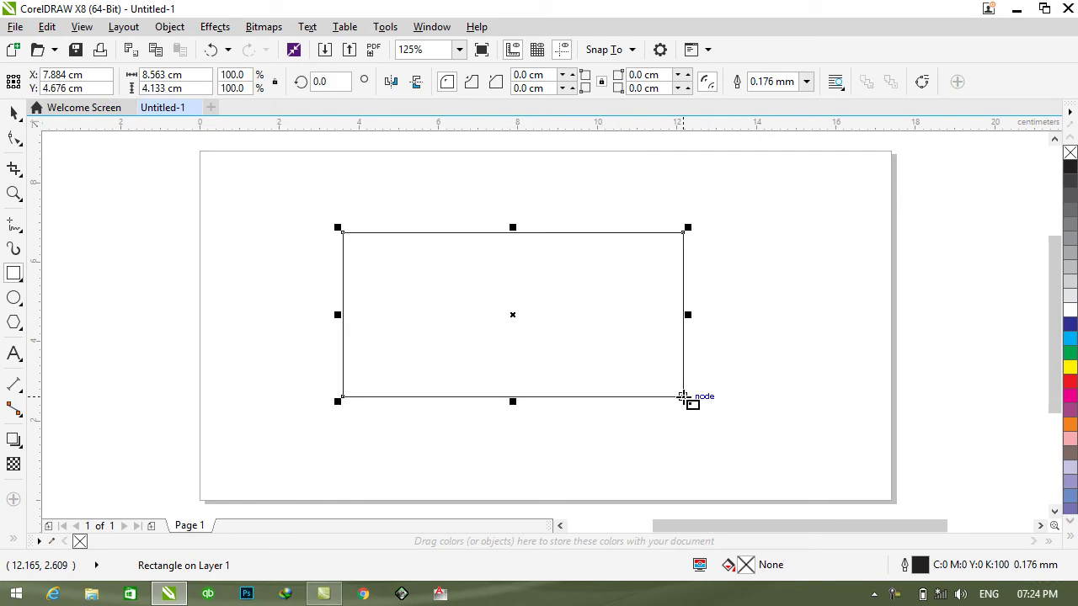
Step: Move the rectangle up slightly and to the right, and resize it to 8 cm wide by 4 cm high
{"action": "left_click", "coordinate": [13, 112]}
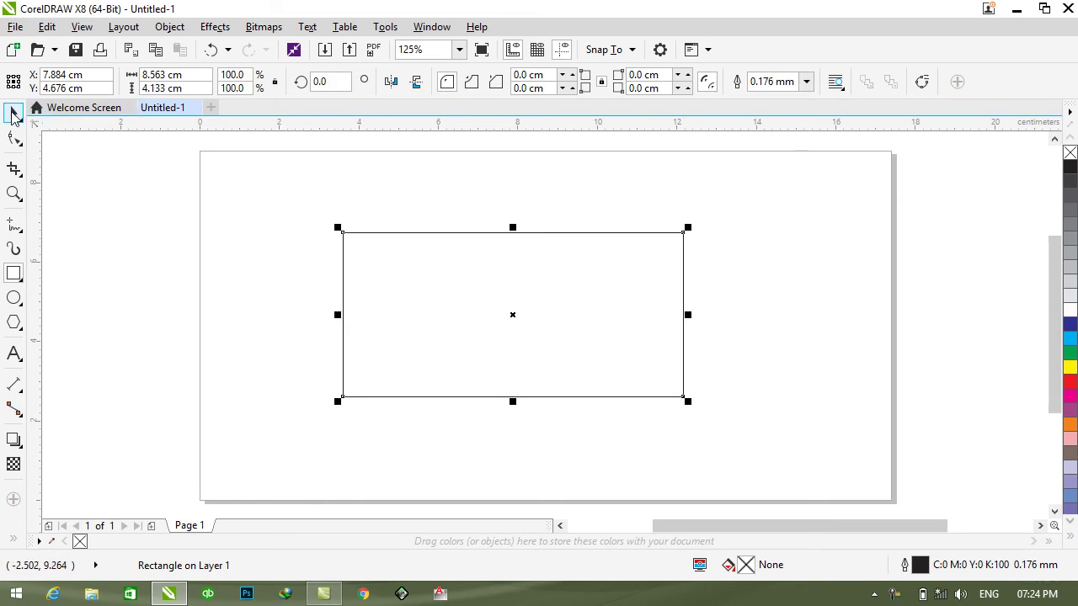
{"action": "left_click_drag", "start_coordinate": [514, 275], "coordinate": [529, 247]}
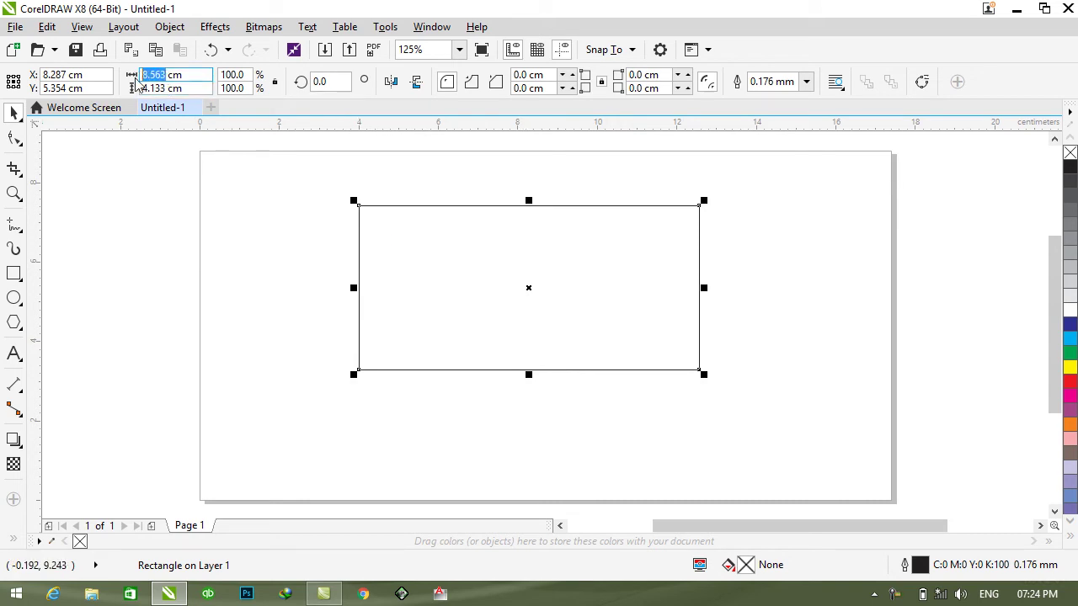
{"action": "type", "text": "8"}
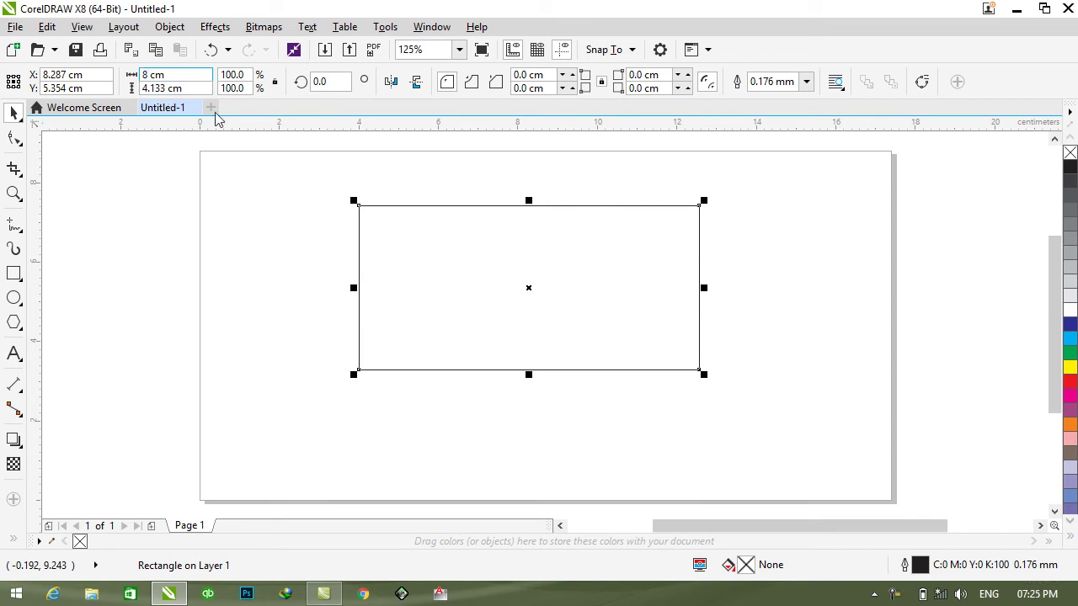
{"action": "left_click", "coordinate": [421, 258]}
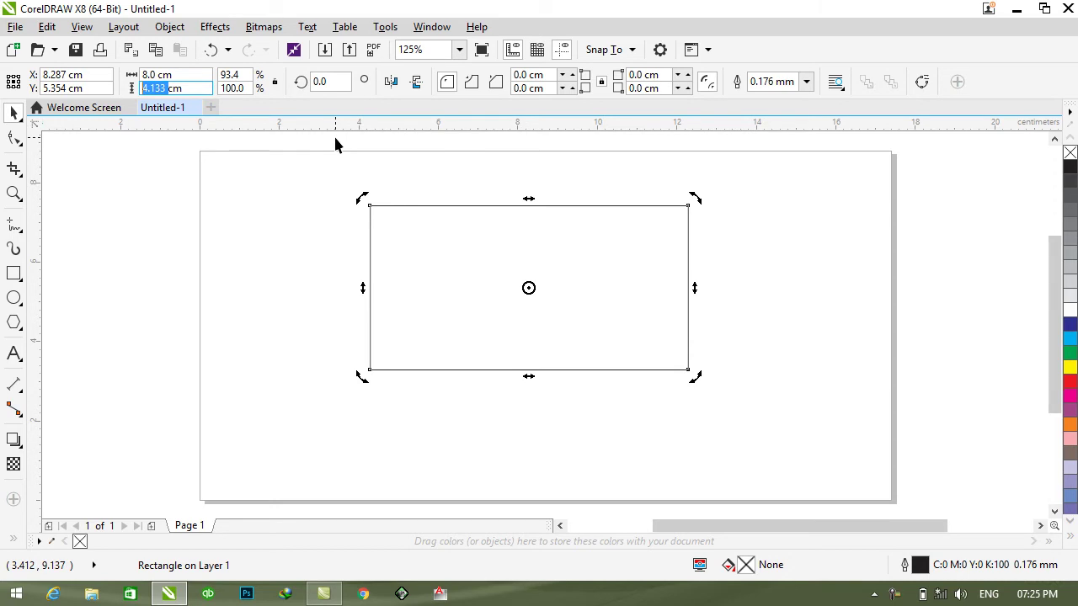
{"action": "type", "text": "4"}
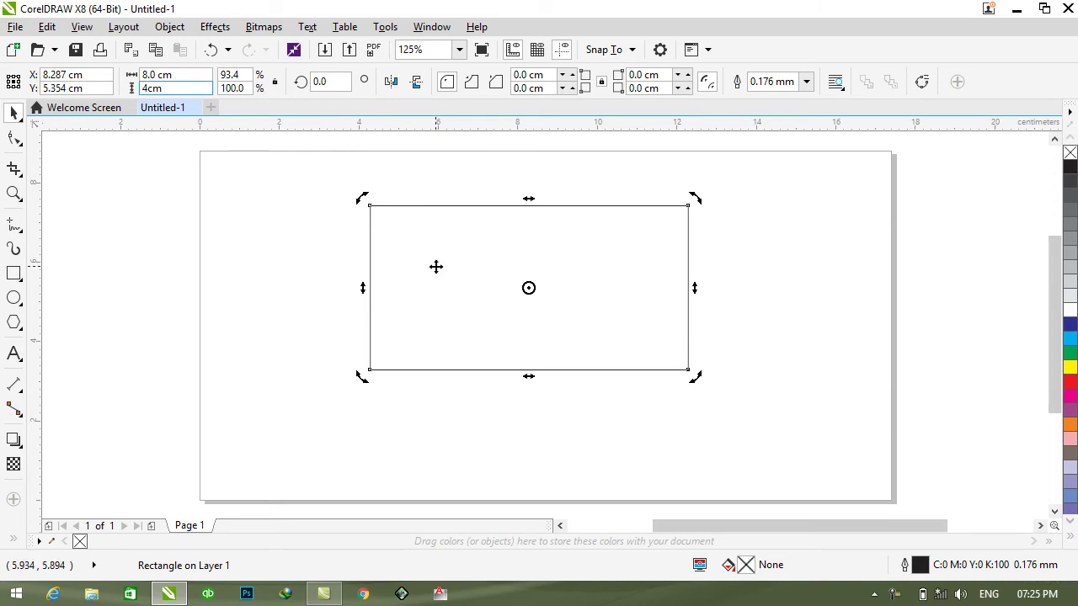
{"action": "key", "text": "Return"}
{"action": "left_click", "coordinate": [731, 281]}
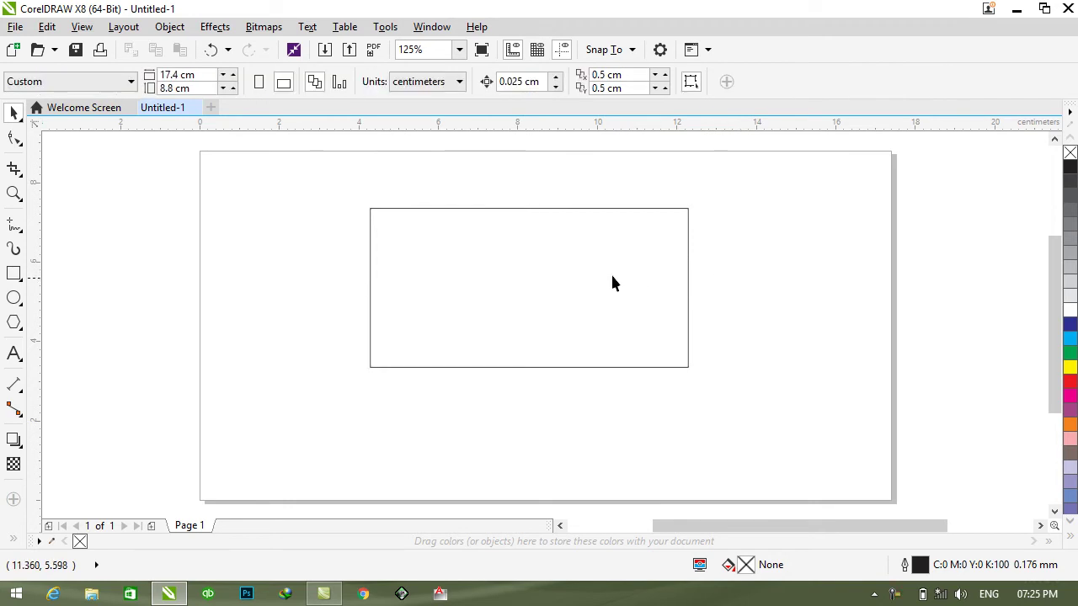
Step: Set the rectangle's outline width to 2.5 mm
{"action": "left_click", "coordinate": [585, 273]}
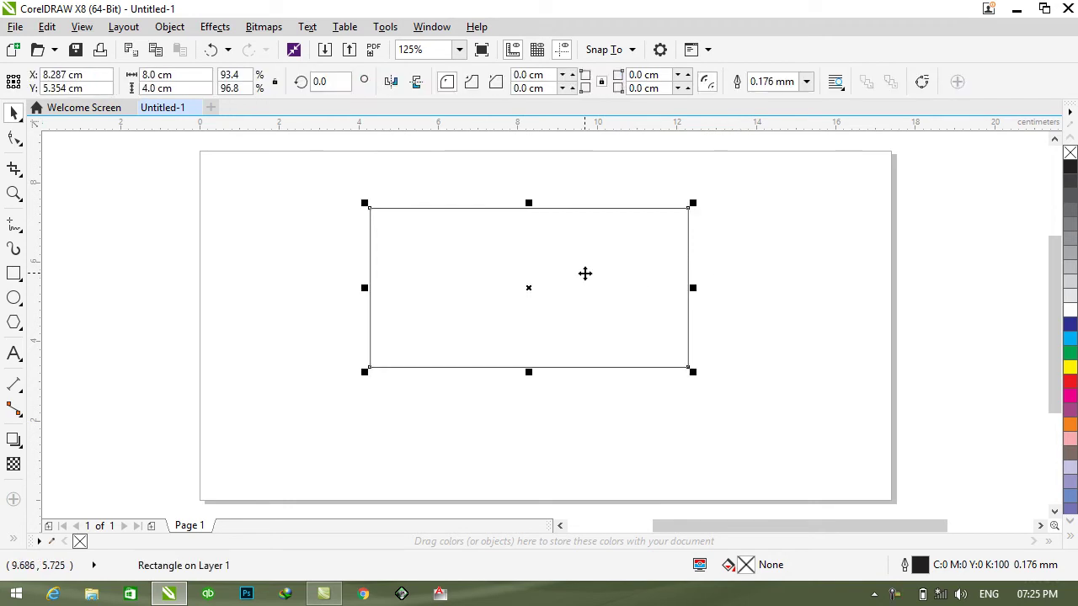
{"action": "left_click", "coordinate": [804, 83]}
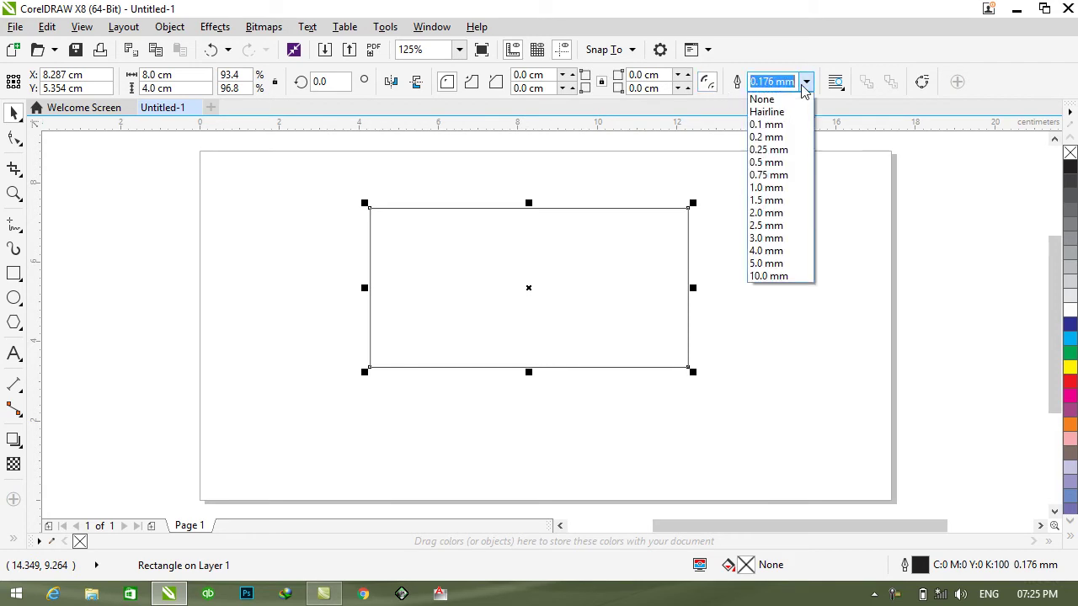
{"action": "left_click", "coordinate": [760, 250]}
{"action": "left_click", "coordinate": [806, 81]}
{"action": "left_click", "coordinate": [754, 248]}
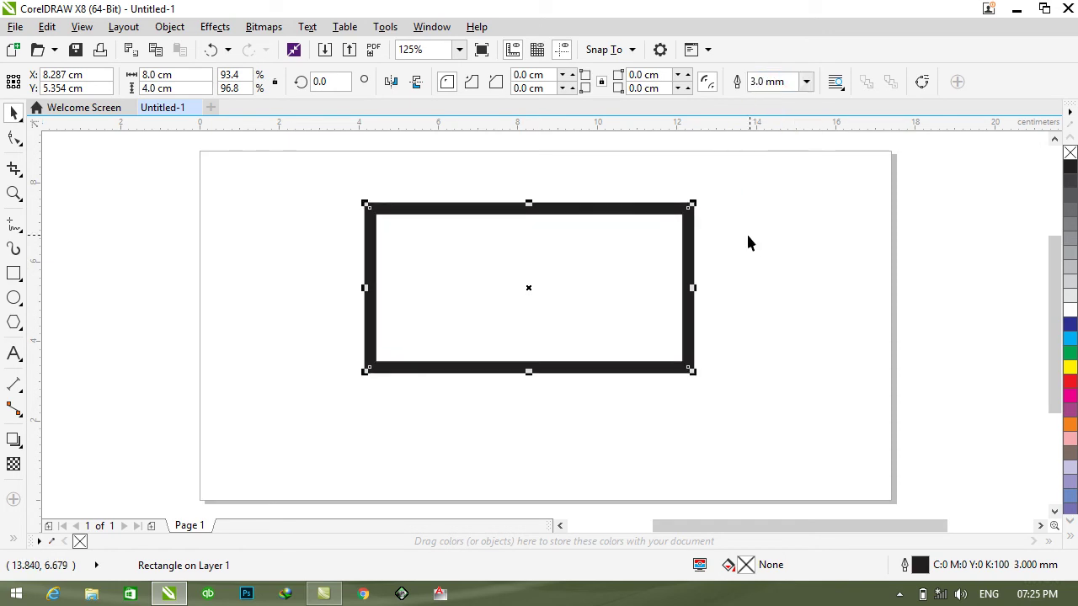
{"action": "left_click", "coordinate": [806, 82]}
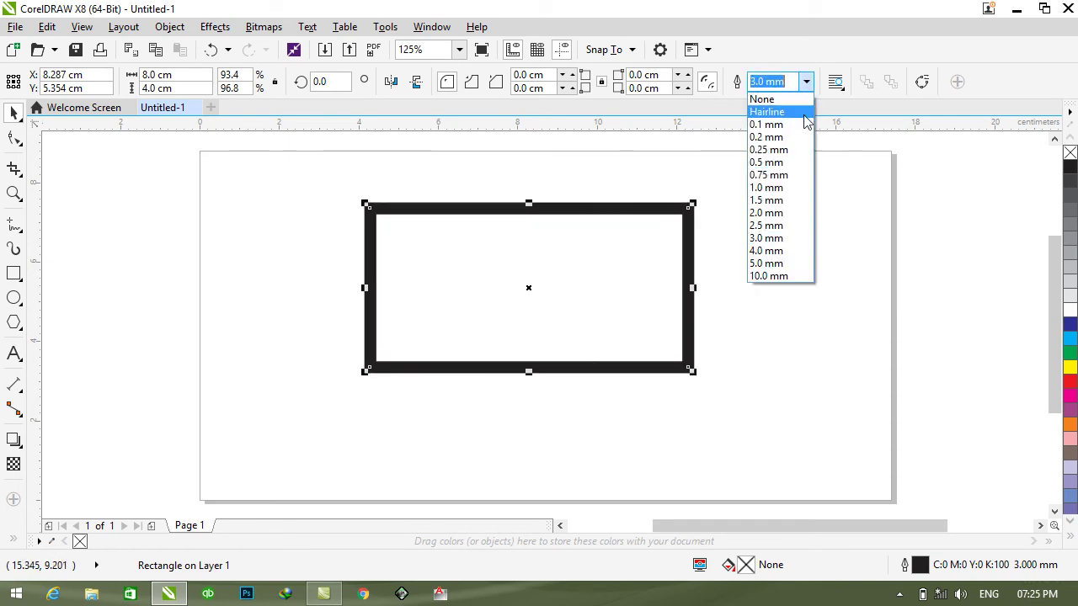
{"action": "left_click", "coordinate": [765, 224]}
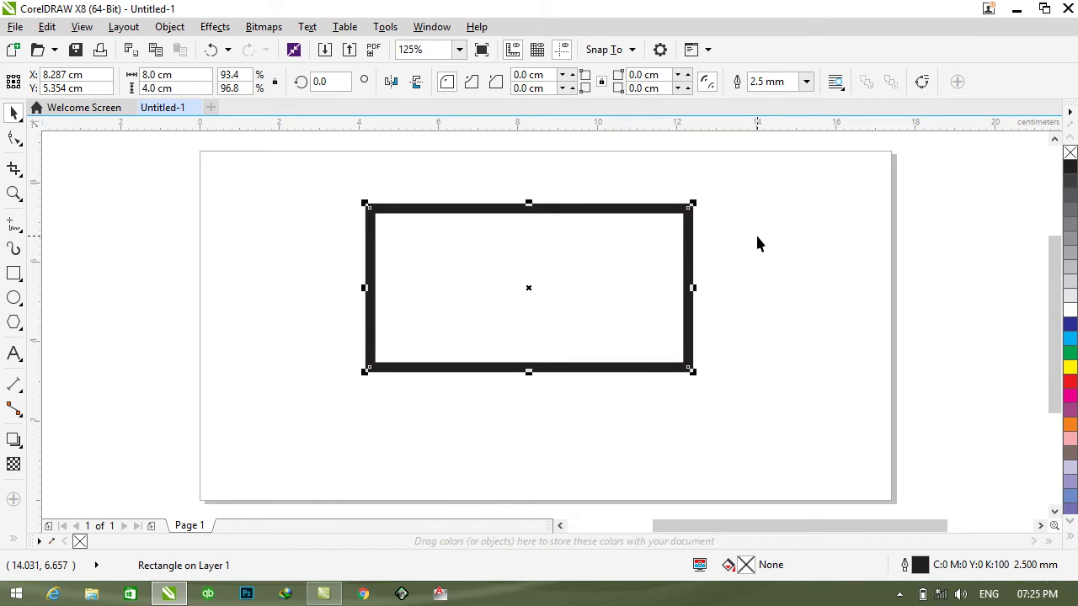
Step: Move the thick frame to about X 8.71 cm, Y 5.76 cm and place a vertical guideline through its centre
{"action": "left_click", "coordinate": [757, 240]}
{"action": "left_click", "coordinate": [582, 209]}
{"action": "left_click_drag", "start_coordinate": [582, 209], "coordinate": [598, 192]}
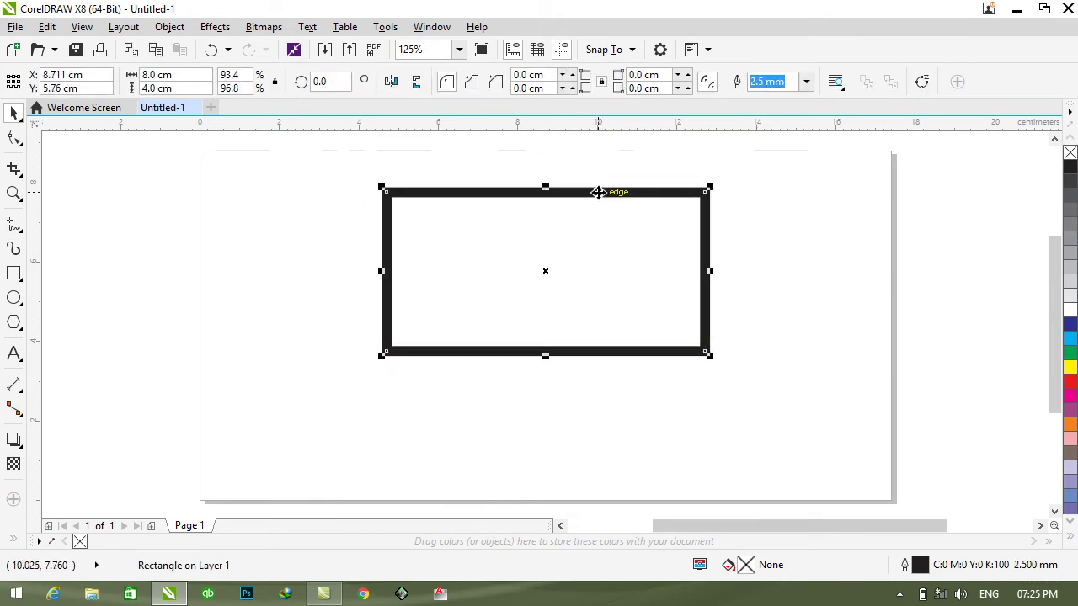
{"action": "left_click_drag", "start_coordinate": [33, 261], "coordinate": [546, 274]}
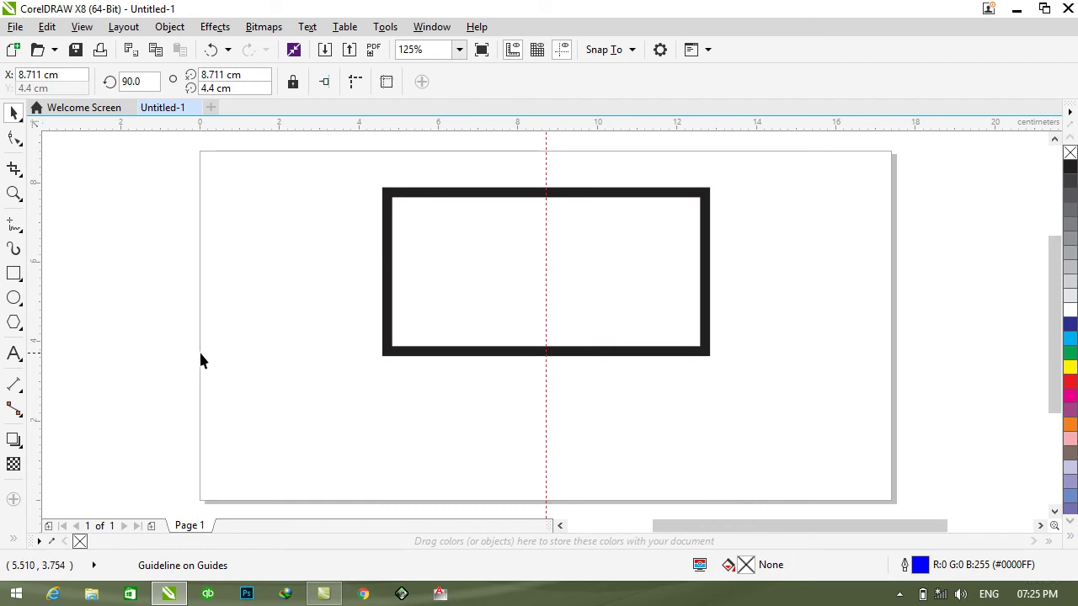
Step: Draw a small rectangle about 0.69 by 0.15 cm just below the frame's bottom edge, across the guideline
{"action": "left_click", "coordinate": [21, 283]}
{"action": "left_click", "coordinate": [60, 271]}
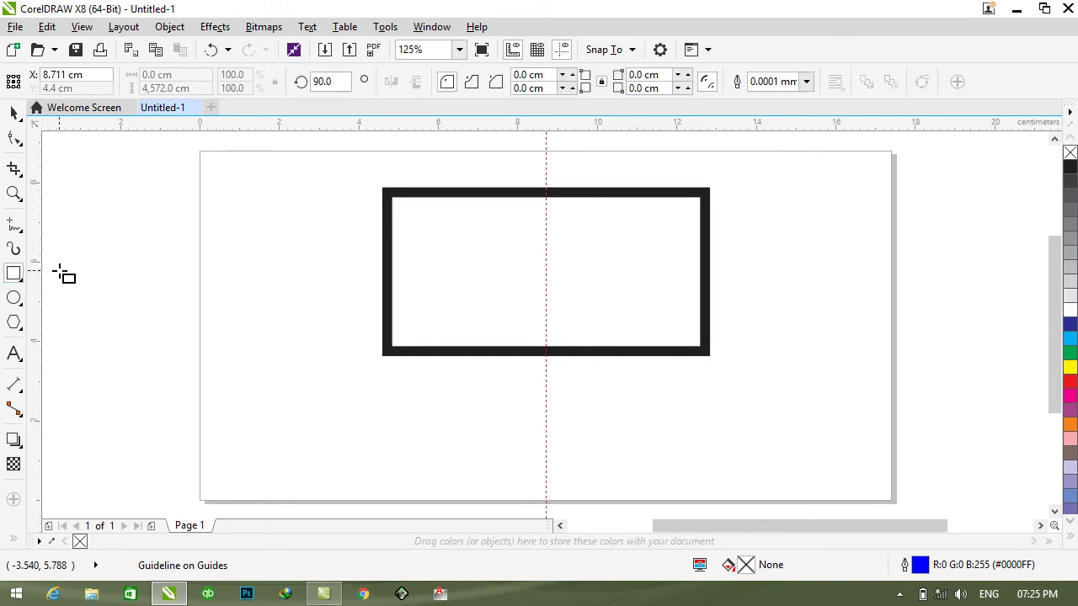
{"action": "scroll", "coordinate": [531, 373], "scroll_direction": "up", "scroll_amount": 2}
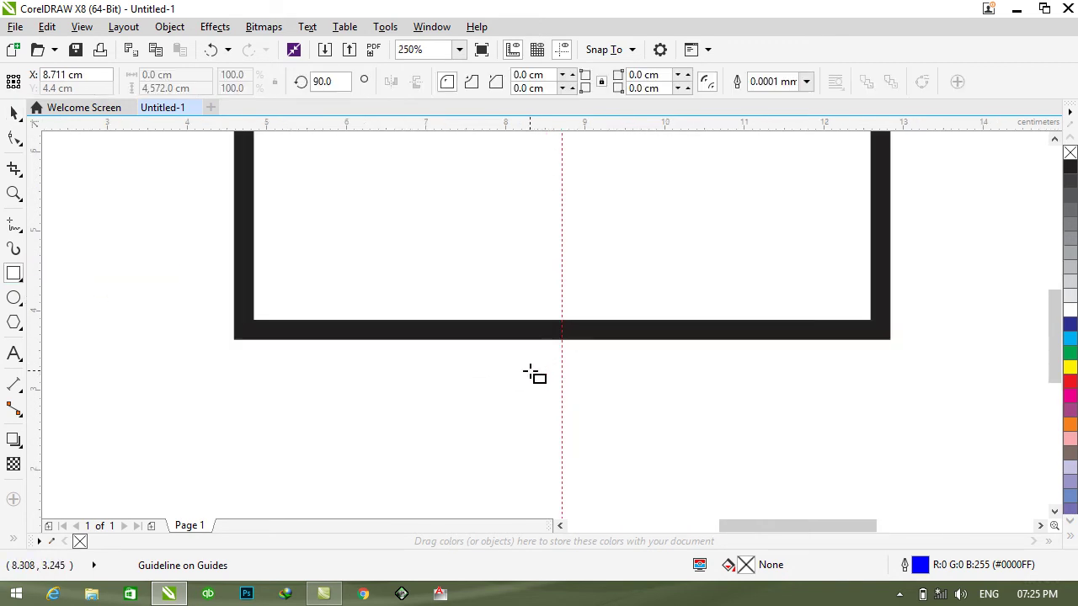
{"action": "scroll", "coordinate": [522, 352], "scroll_direction": "up", "scroll_amount": 2}
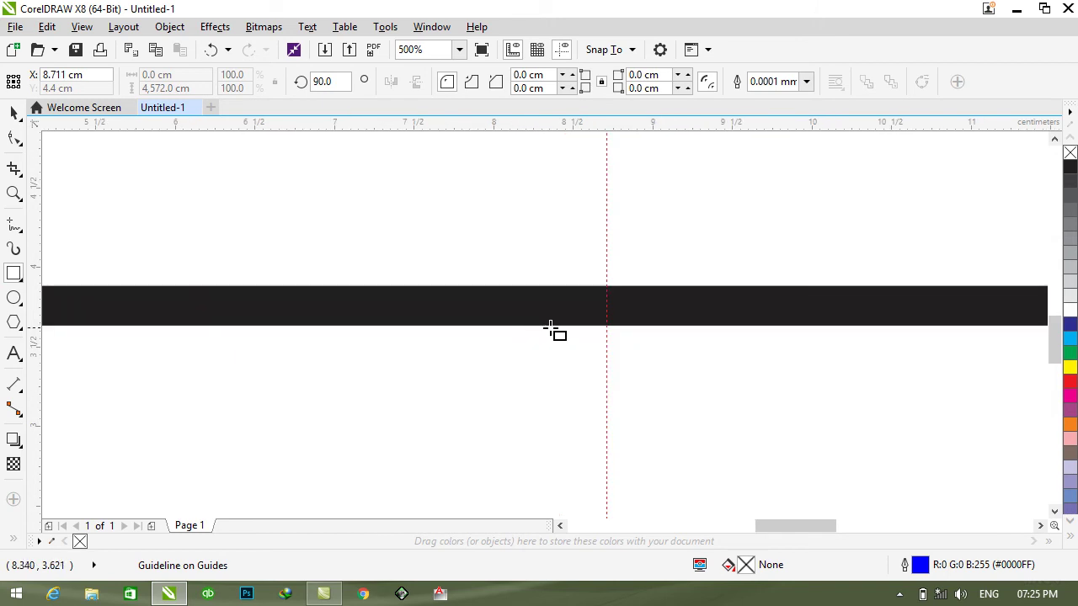
{"action": "left_click_drag", "start_coordinate": [550, 328], "coordinate": [661, 351]}
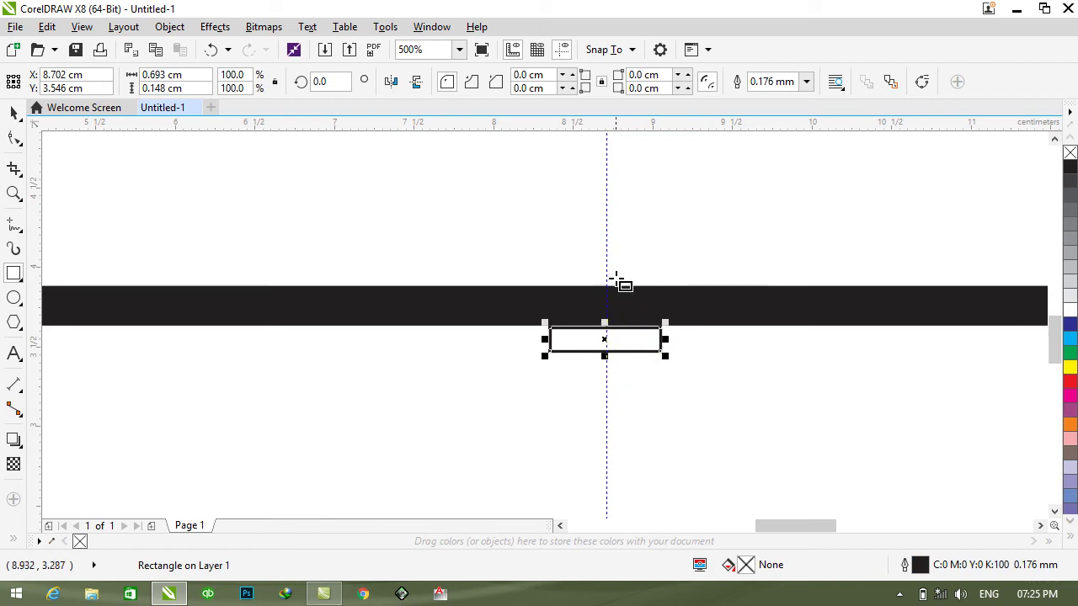
Step: Centre the small rectangle on the guideline, widening it to about 0.71 cm
{"action": "left_click_drag", "start_coordinate": [610, 326], "coordinate": [609, 331]}
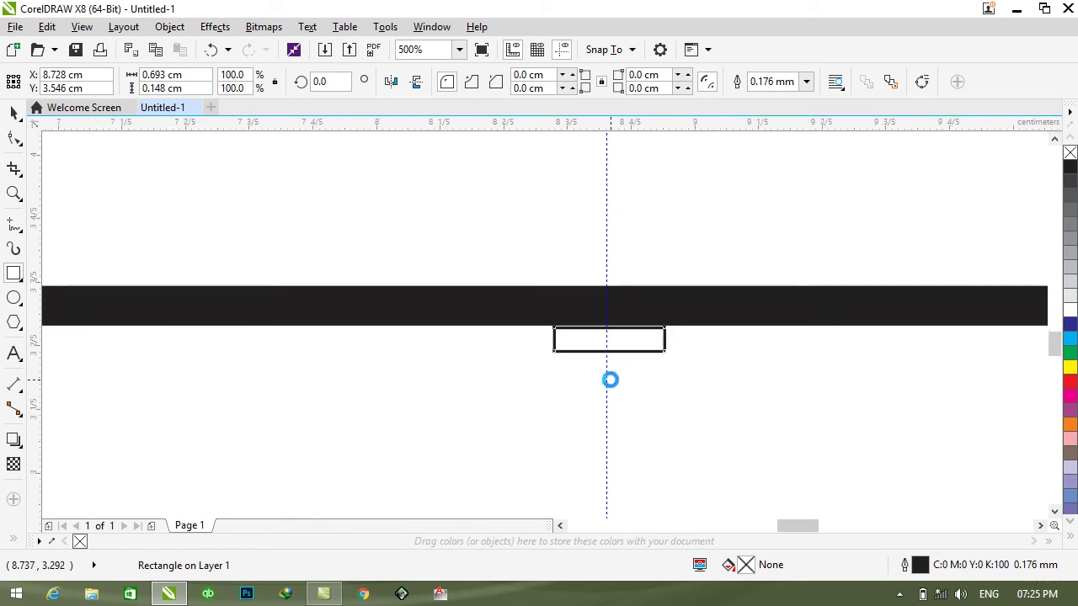
{"action": "scroll", "coordinate": [609, 383], "scroll_direction": "up", "scroll_amount": 2}
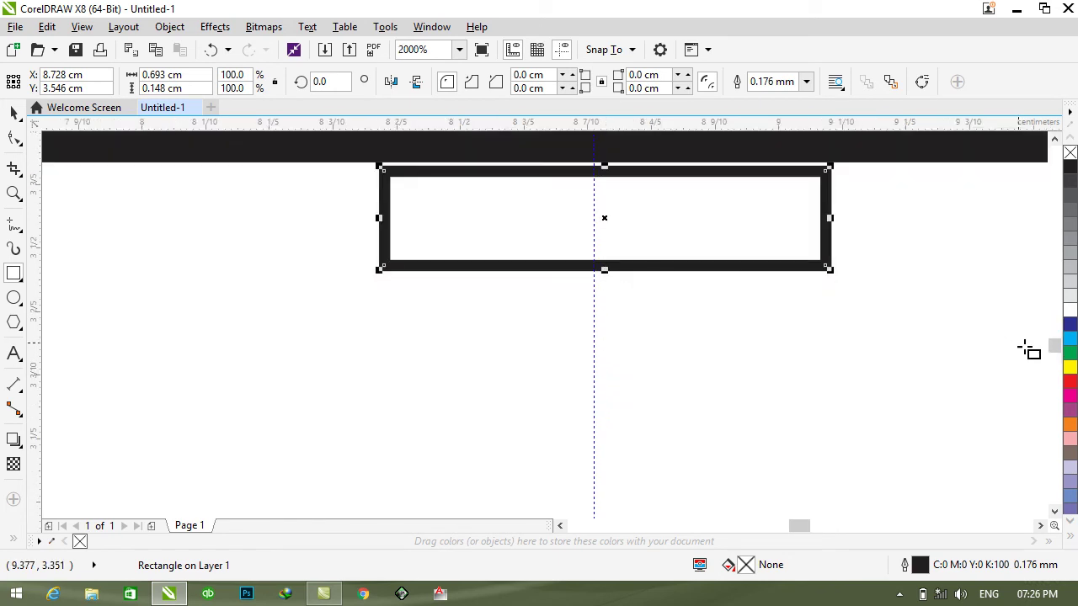
{"action": "left_click", "coordinate": [1054, 139]}
{"action": "left_click", "coordinate": [1054, 139]}
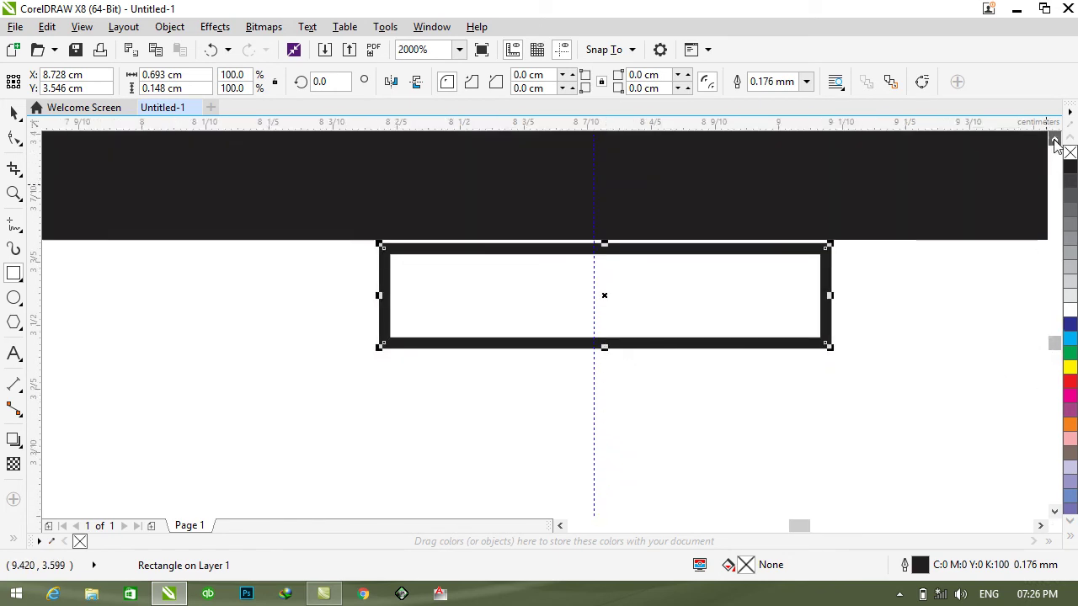
{"action": "key", "text": "Left"}
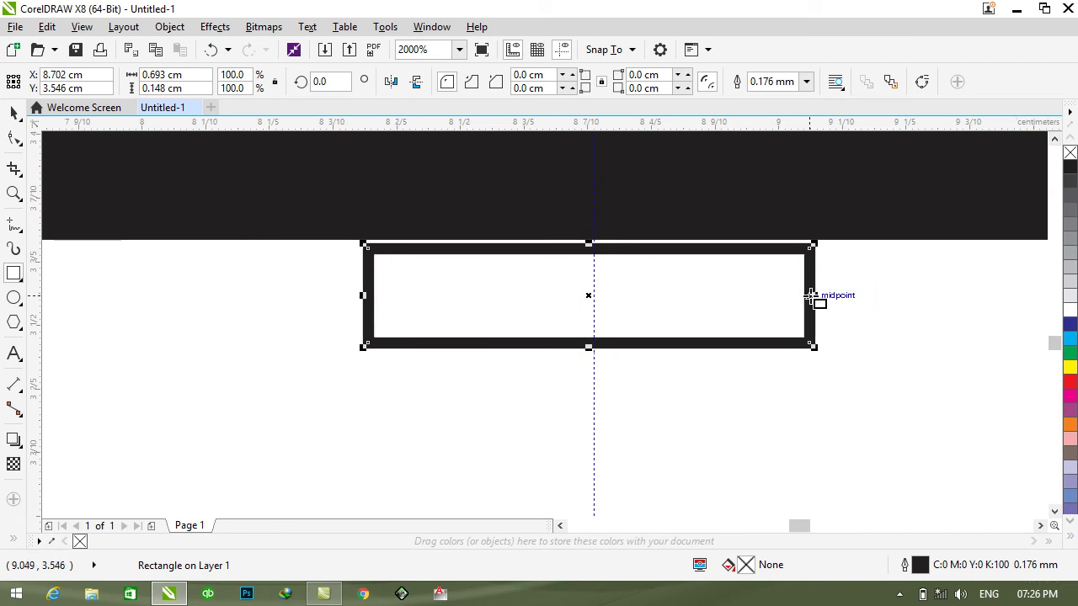
{"action": "left_click_drag", "start_coordinate": [811, 294], "coordinate": [824, 294]}
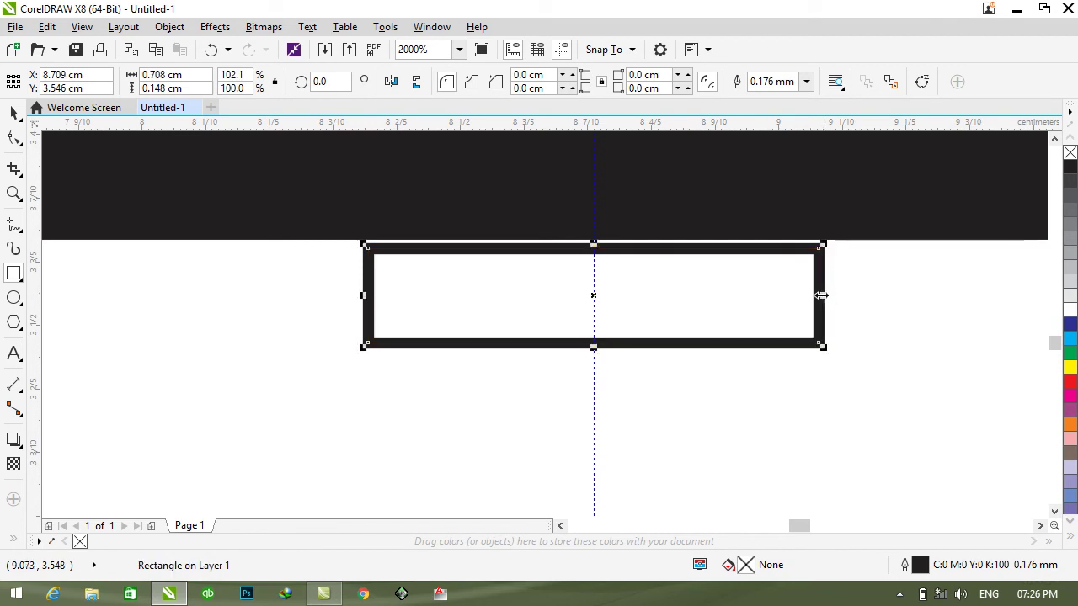
Step: Stretch the small rectangle to about 0.23 cm high, then fill it black and nudge it up against the frame
{"action": "scroll", "coordinate": [825, 295], "scroll_direction": "down", "scroll_amount": 2}
{"action": "left_click_drag", "start_coordinate": [748, 307], "coordinate": [750, 321]}
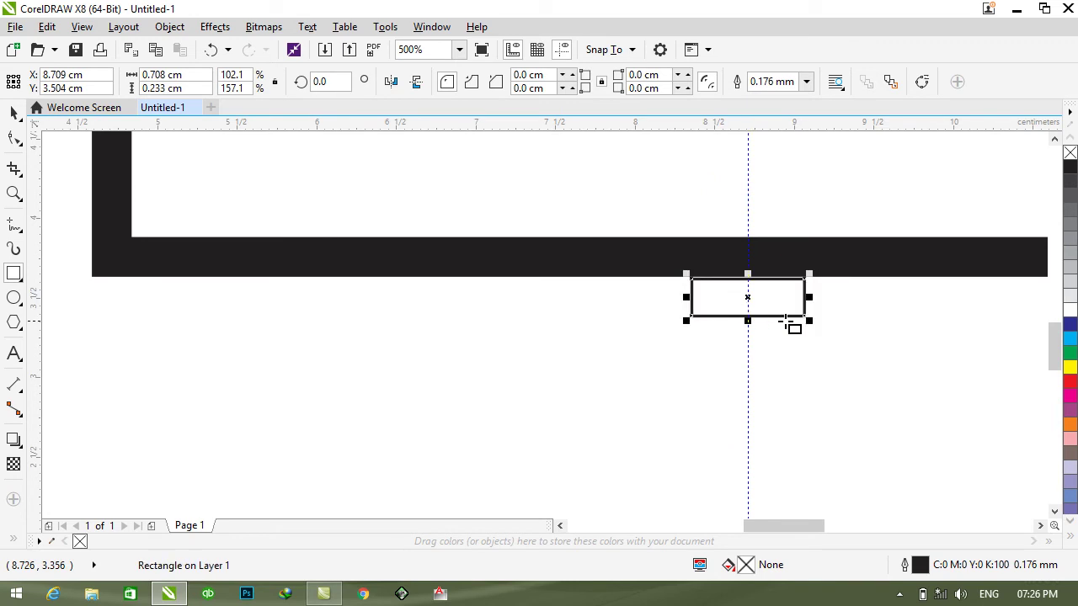
{"action": "left_click", "coordinate": [1068, 168]}
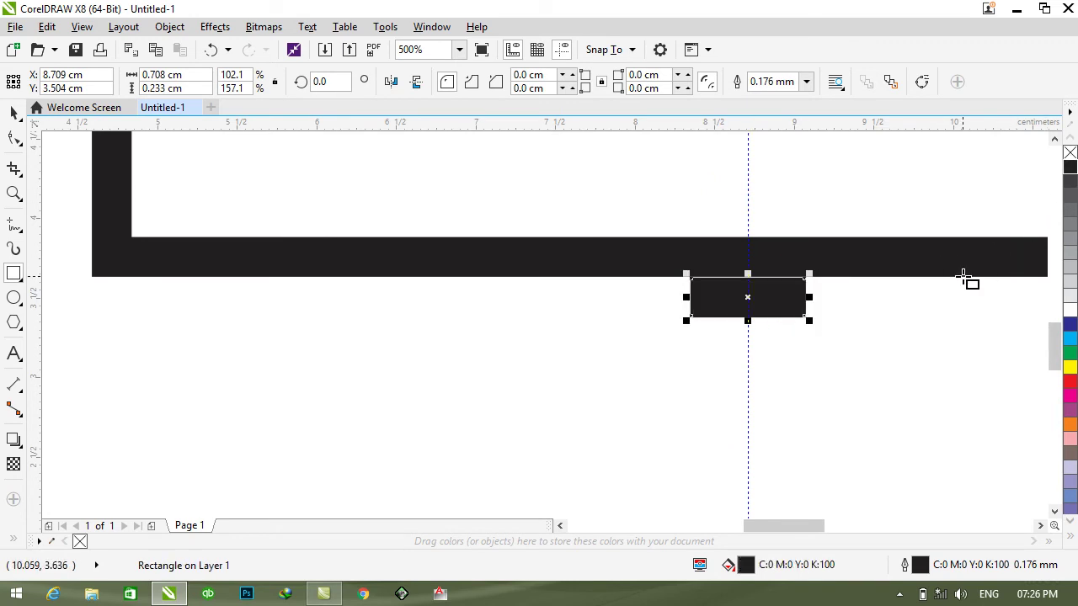
{"action": "key", "text": "Up"}
Step: Lengthen the small black rectangle downward so it forms a longer neck below the frame
{"action": "scroll", "coordinate": [966, 280], "scroll_direction": "down", "scroll_amount": 3}
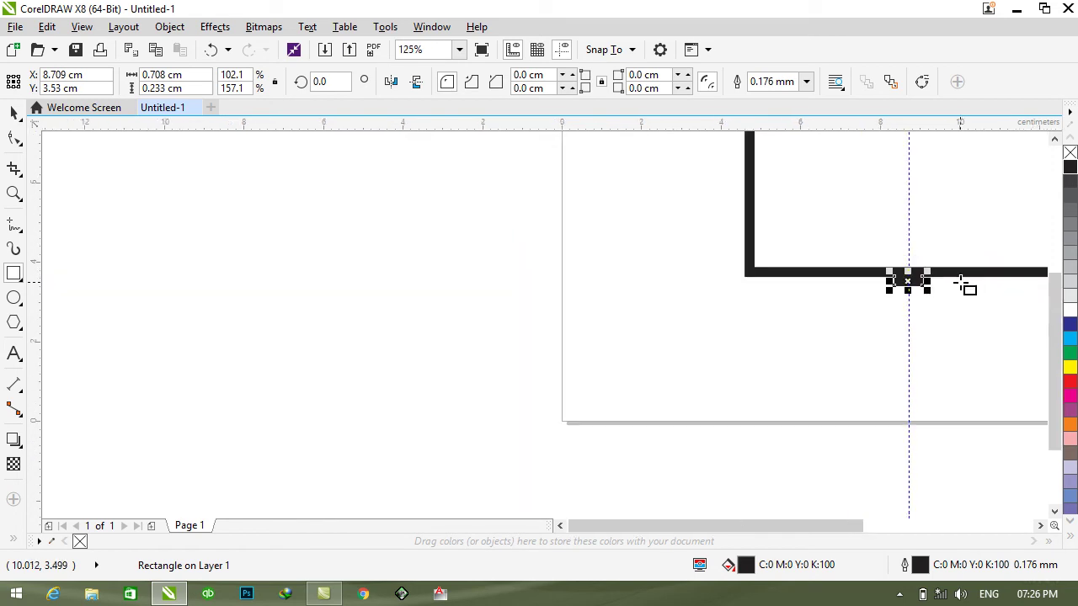
{"action": "left_click_drag", "start_coordinate": [767, 525], "coordinate": [890, 526]}
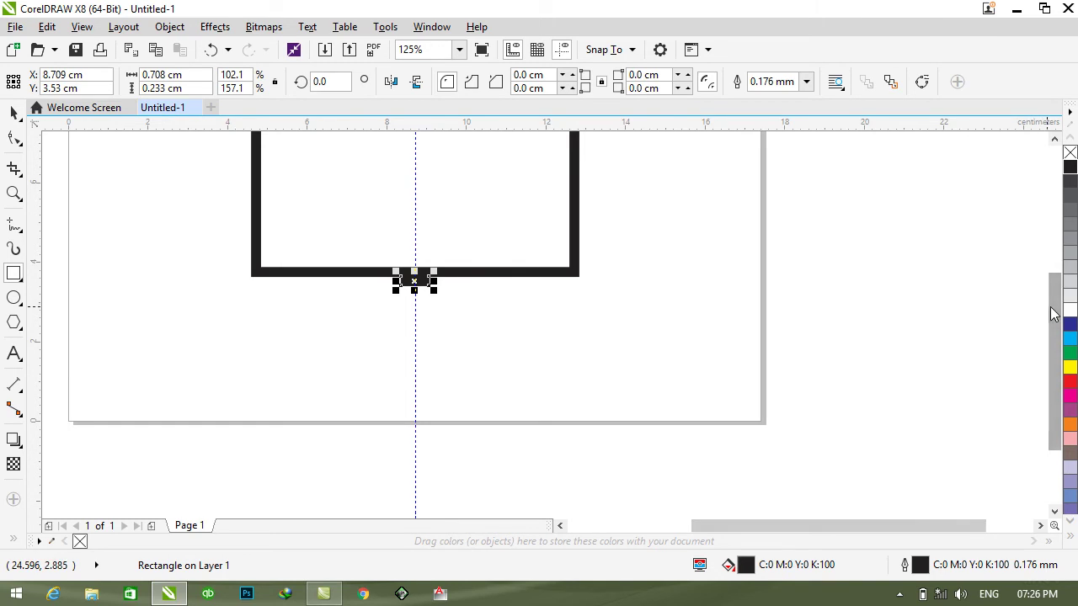
{"action": "left_click_drag", "start_coordinate": [1054, 310], "coordinate": [1053, 263]}
{"action": "scroll", "coordinate": [233, 264], "scroll_direction": "up", "scroll_amount": 2}
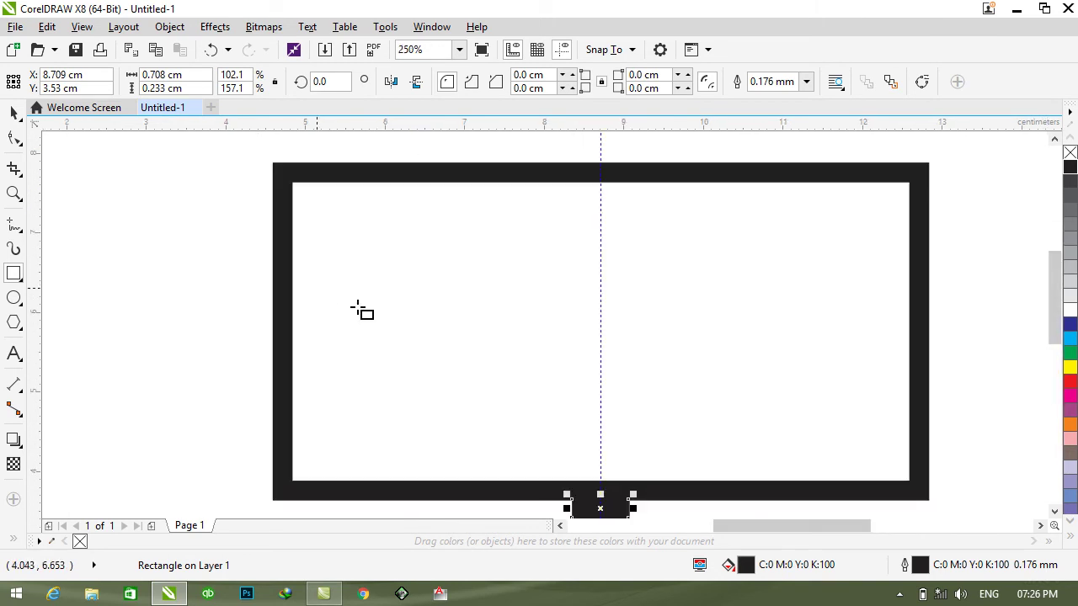
{"action": "left_click", "coordinate": [13, 112]}
{"action": "left_click", "coordinate": [103, 201]}
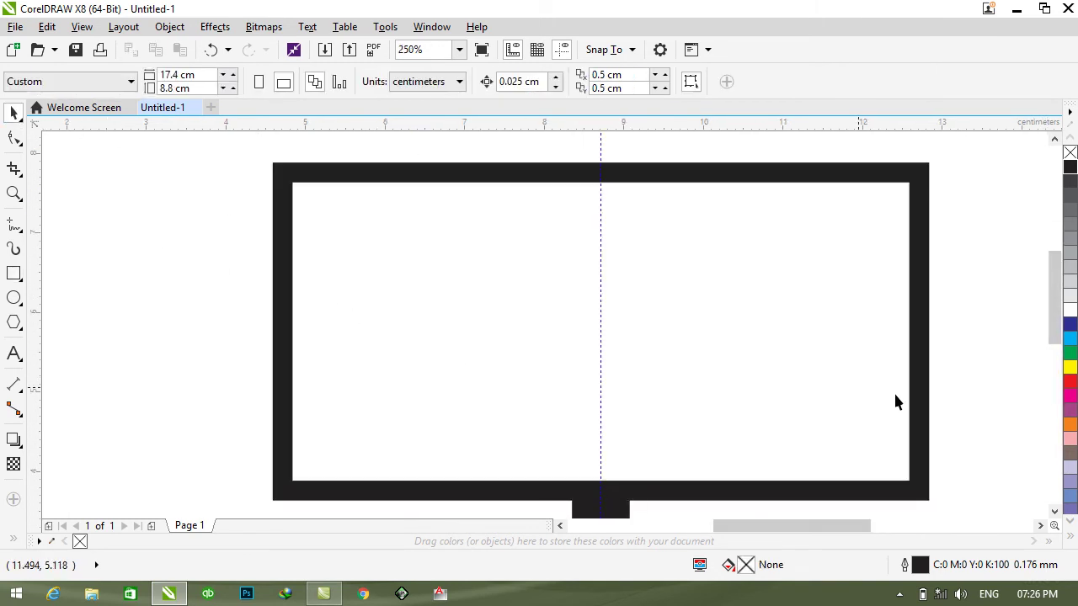
{"action": "left_click_drag", "start_coordinate": [1060, 302], "coordinate": [1057, 333]}
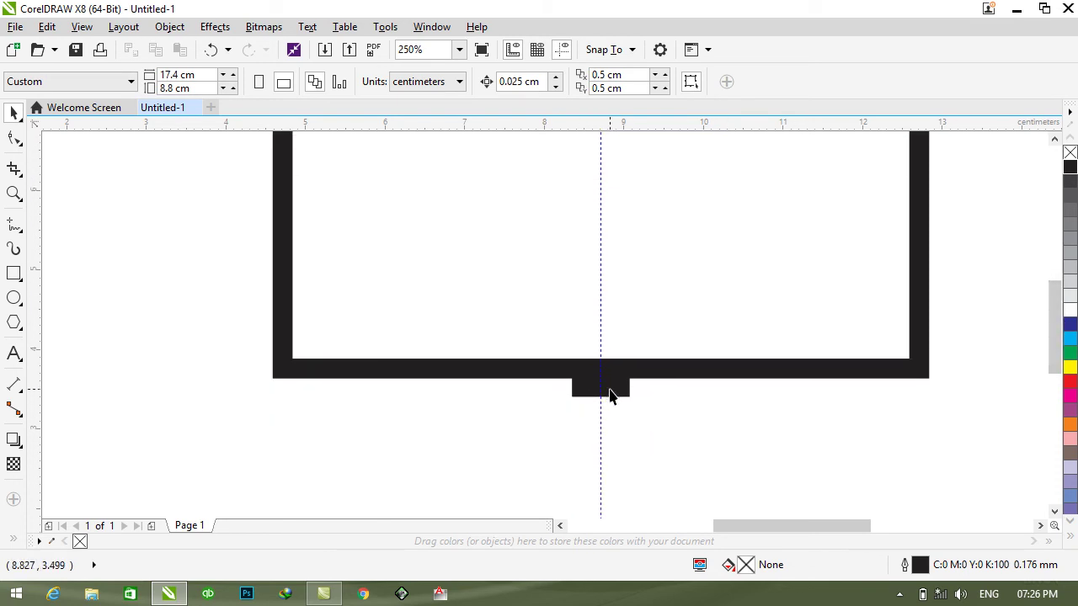
{"action": "left_click", "coordinate": [611, 396]}
{"action": "left_click_drag", "start_coordinate": [601, 401], "coordinate": [602, 414]}
{"action": "left_click", "coordinate": [730, 449]}
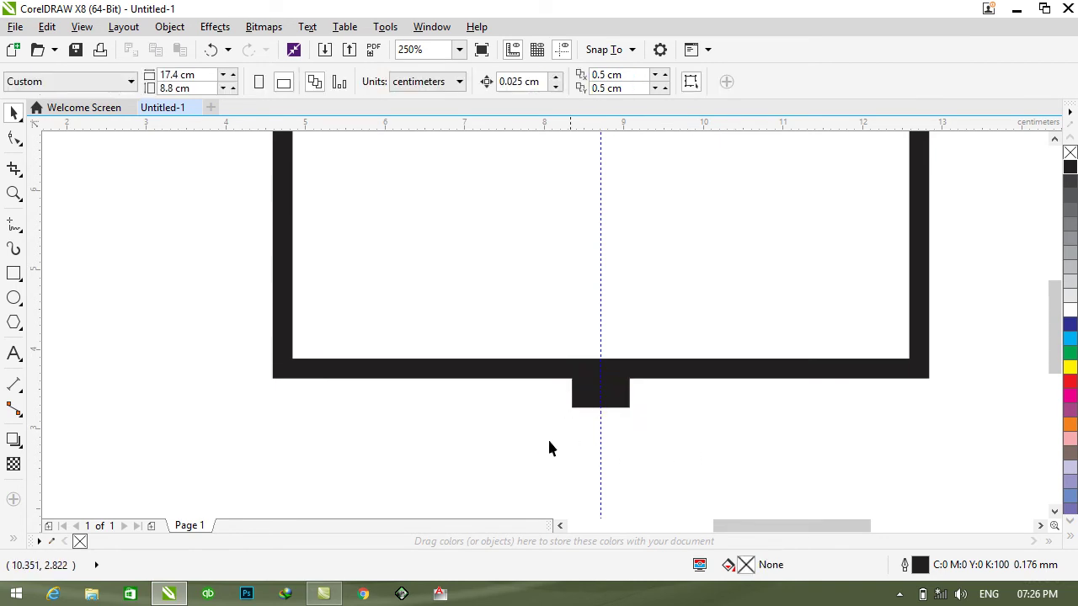
Step: Draw a base rectangle about 2.86 by 0.56 cm just below the neck, centred on the guideline
{"action": "left_click", "coordinate": [22, 285]}
{"action": "left_click", "coordinate": [75, 272]}
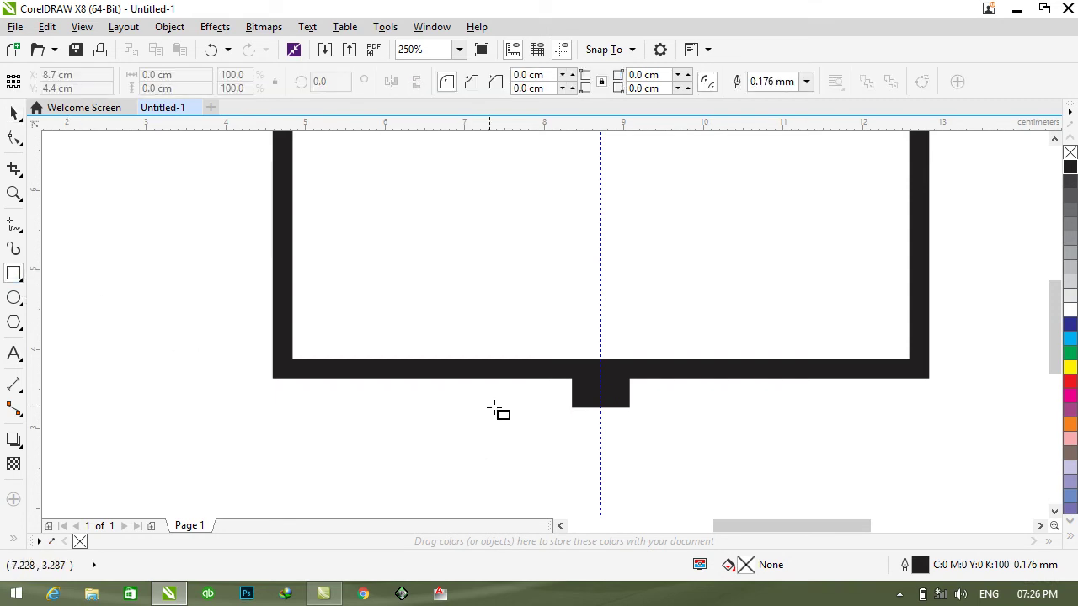
{"action": "left_click_drag", "start_coordinate": [487, 411], "coordinate": [716, 454]}
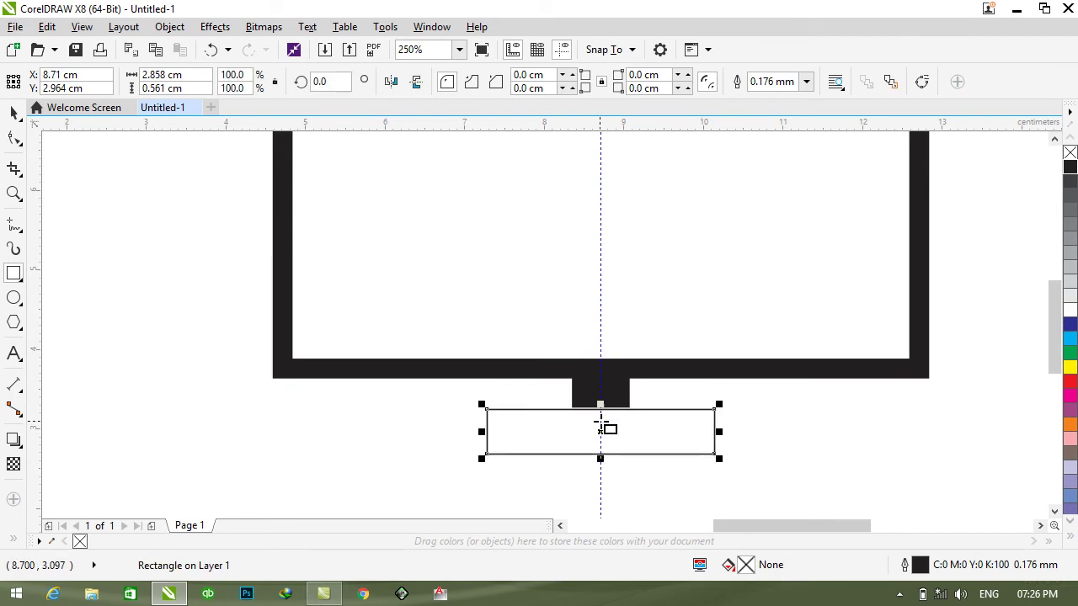
Step: Fill the base rectangle black with no outline and nudge it up against the neck
{"action": "left_click", "coordinate": [1069, 170]}
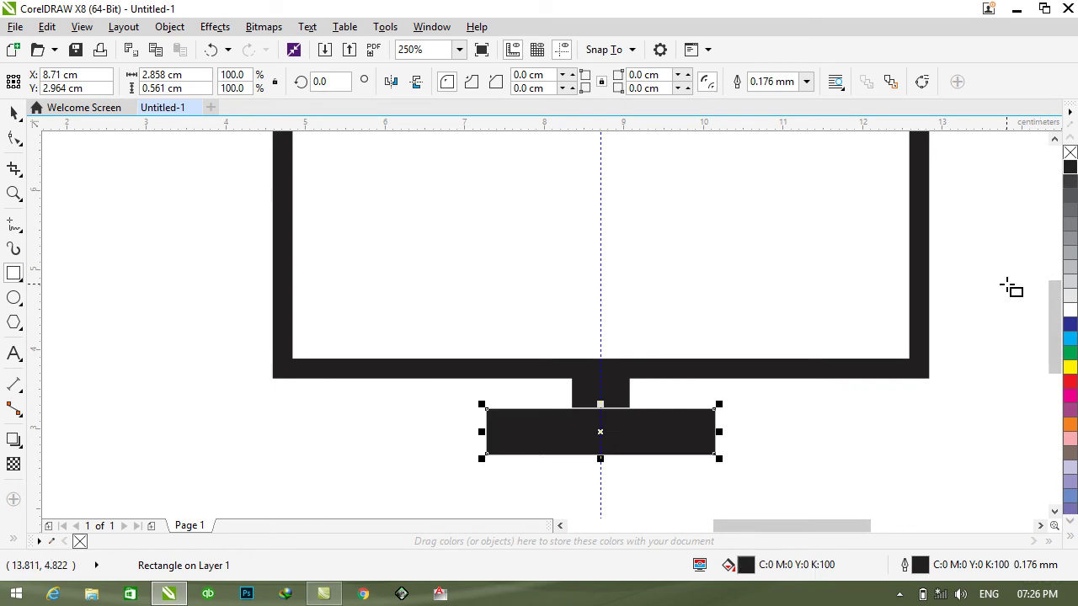
{"action": "right_click", "coordinate": [1069, 154]}
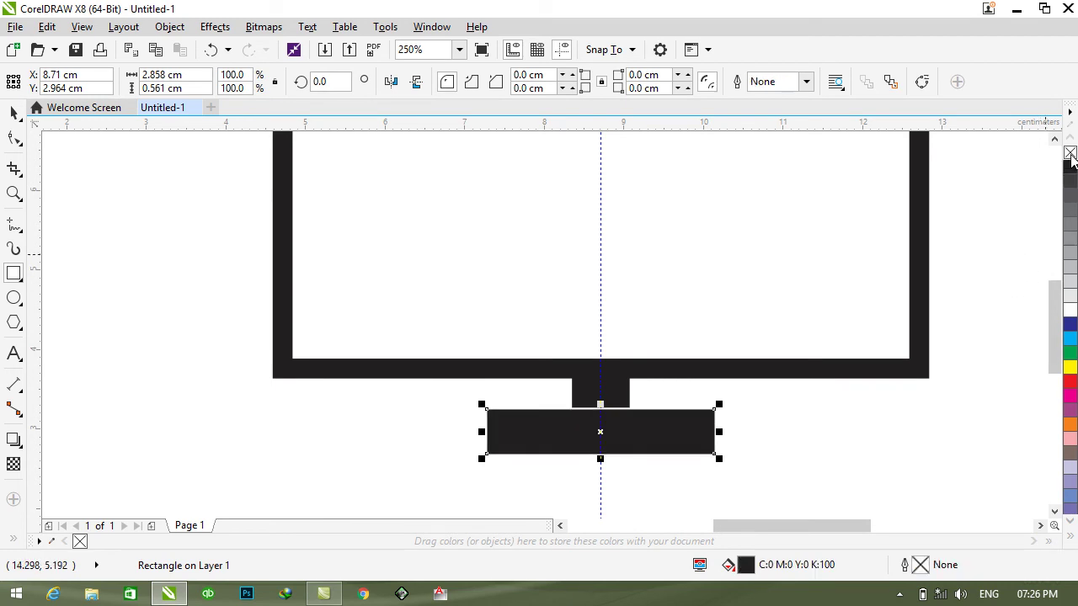
{"action": "key", "text": "Up"}
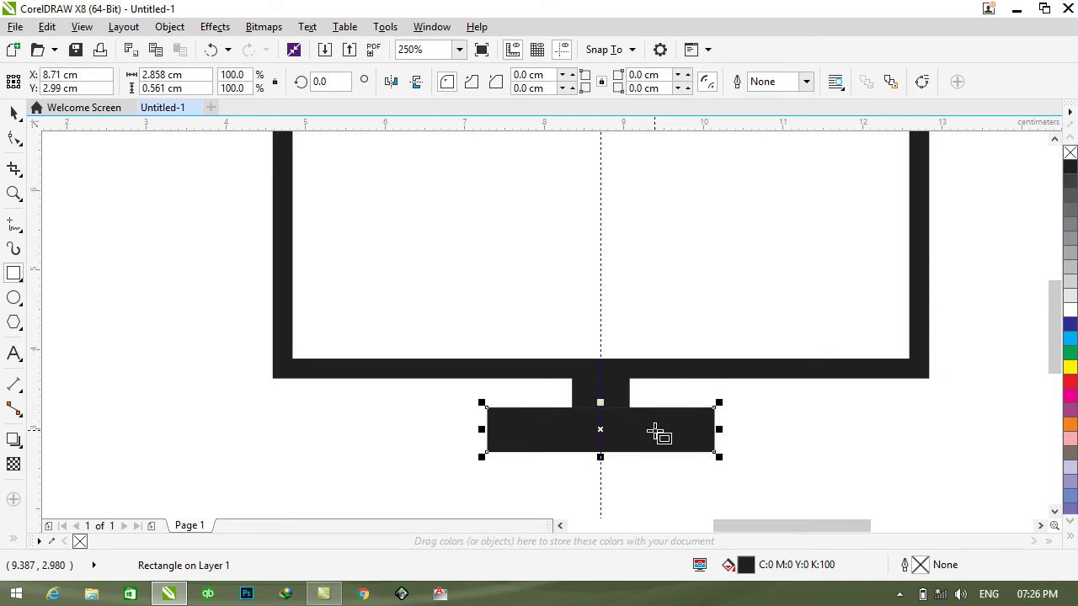
Step: Remove the outline from the neck rectangle and nudge the base up so it meets the neck
{"action": "left_click", "coordinate": [14, 112]}
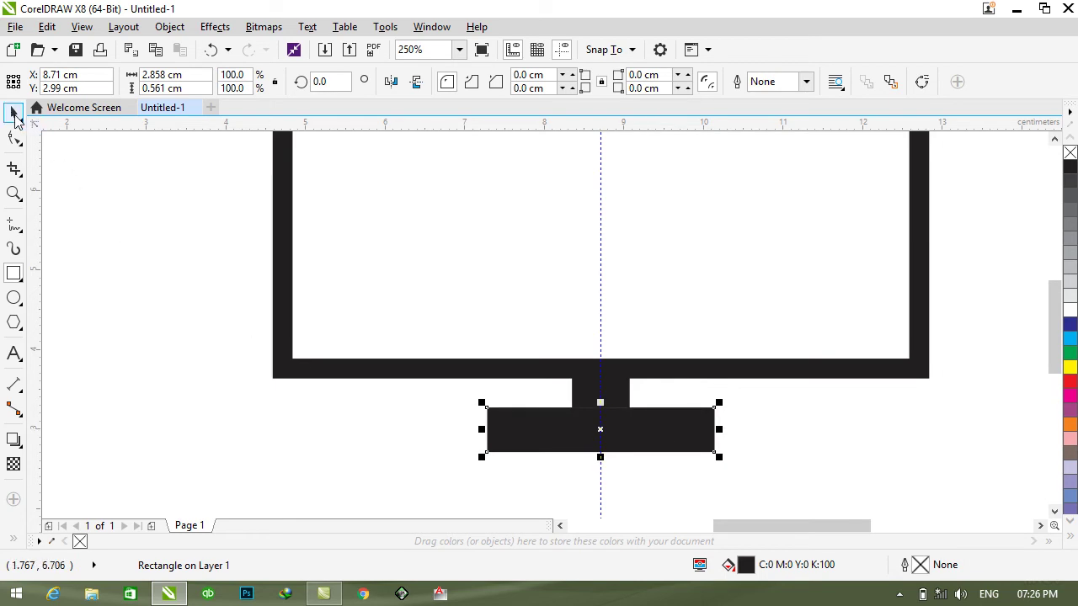
{"action": "left_click", "coordinate": [203, 279]}
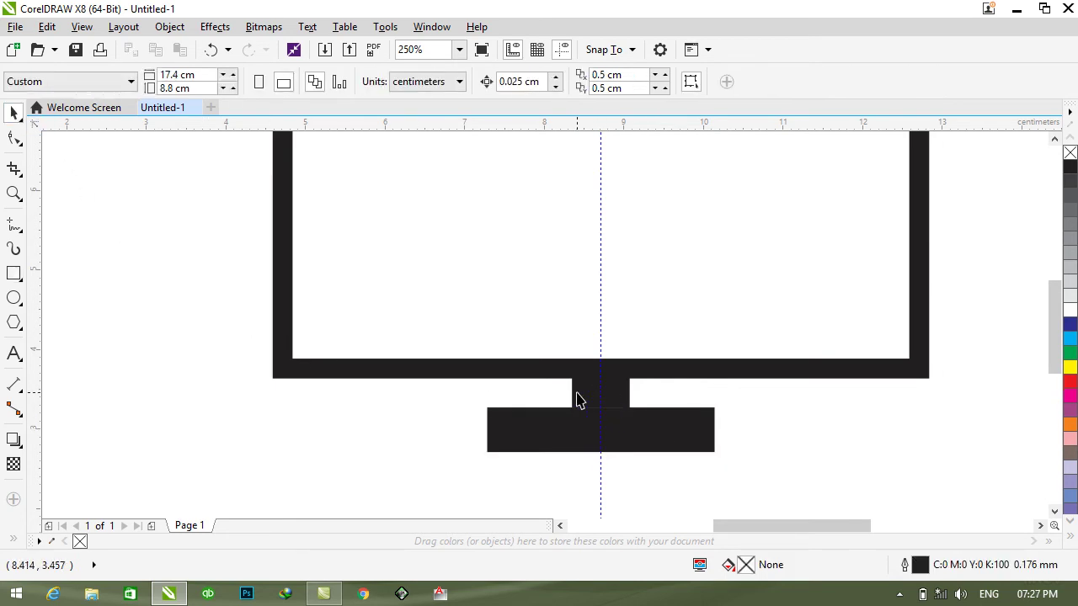
{"action": "left_click", "coordinate": [579, 392]}
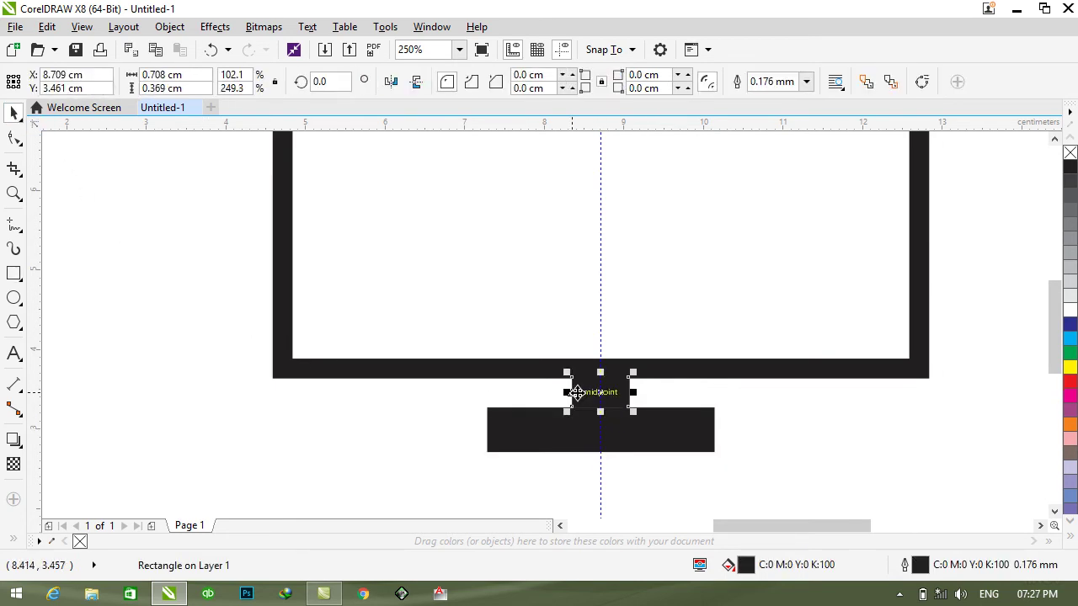
{"action": "right_click", "coordinate": [1071, 153]}
{"action": "left_click", "coordinate": [992, 221]}
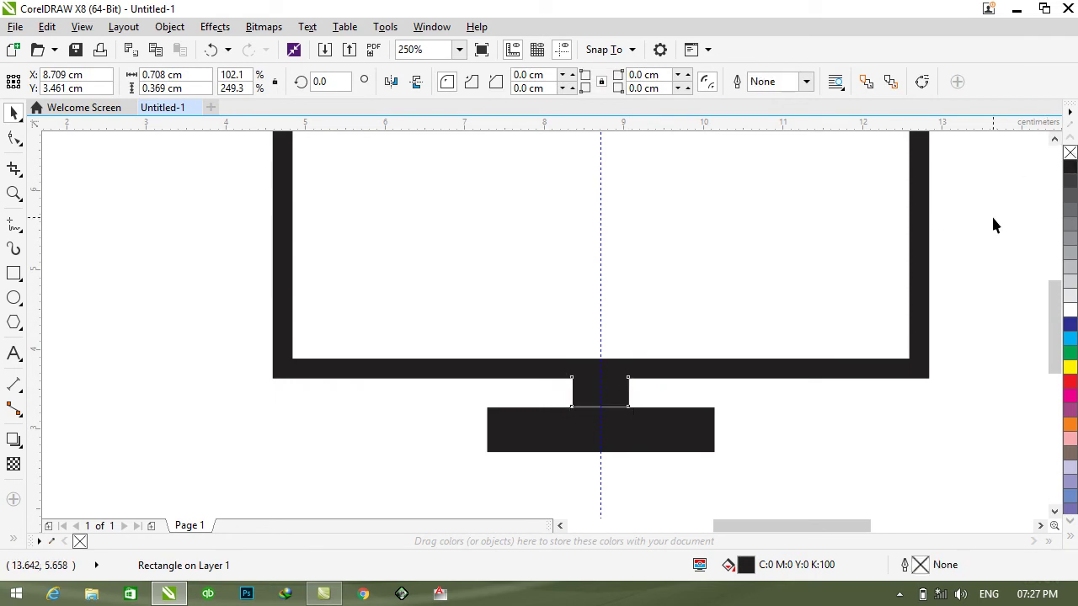
{"action": "left_click", "coordinate": [678, 433]}
{"action": "key", "text": "Up"}
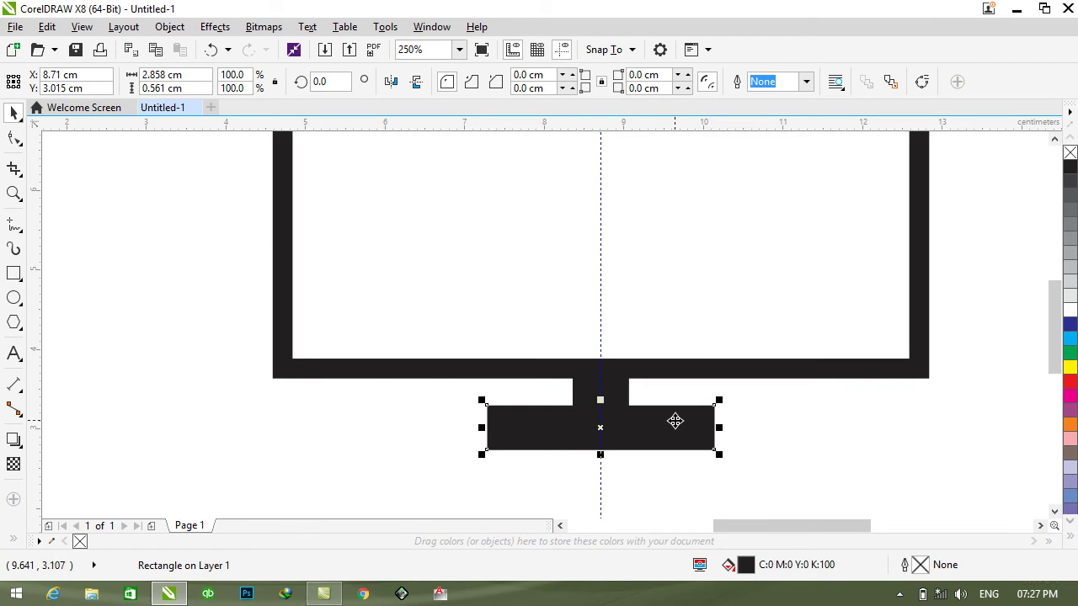
Step: Convert the base rectangle to curves and move its two upper corners inward to the neck's lower corners, forming a trapezoid
{"action": "scroll", "coordinate": [658, 416], "scroll_direction": "up", "scroll_amount": 2}
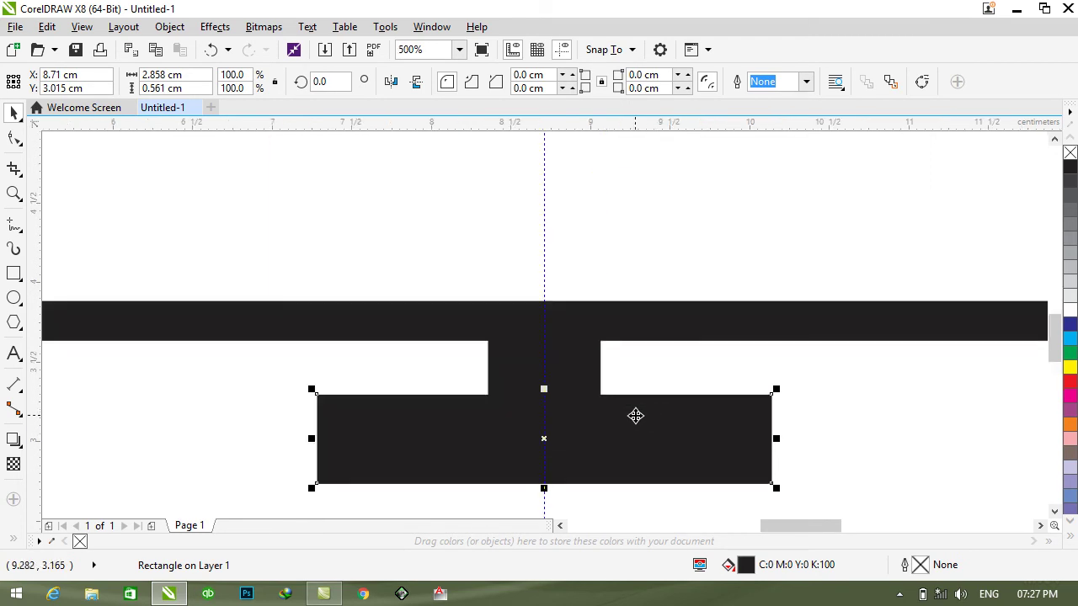
{"action": "right_click", "coordinate": [635, 415]}
{"action": "left_click", "coordinate": [705, 175]}
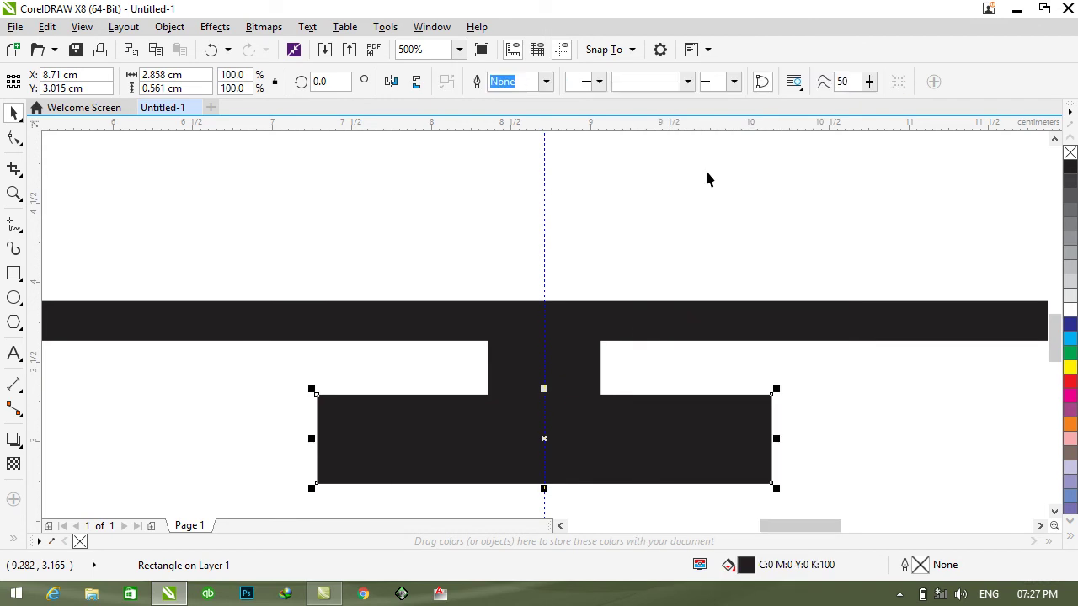
{"action": "left_click", "coordinate": [14, 139]}
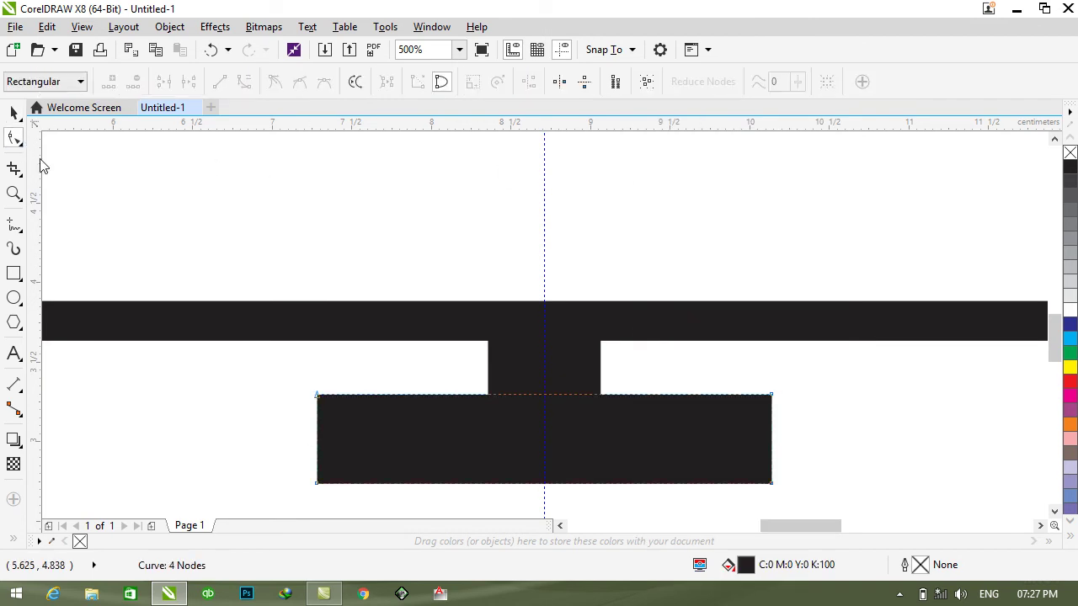
{"action": "left_click_drag", "start_coordinate": [771, 395], "coordinate": [601, 394]}
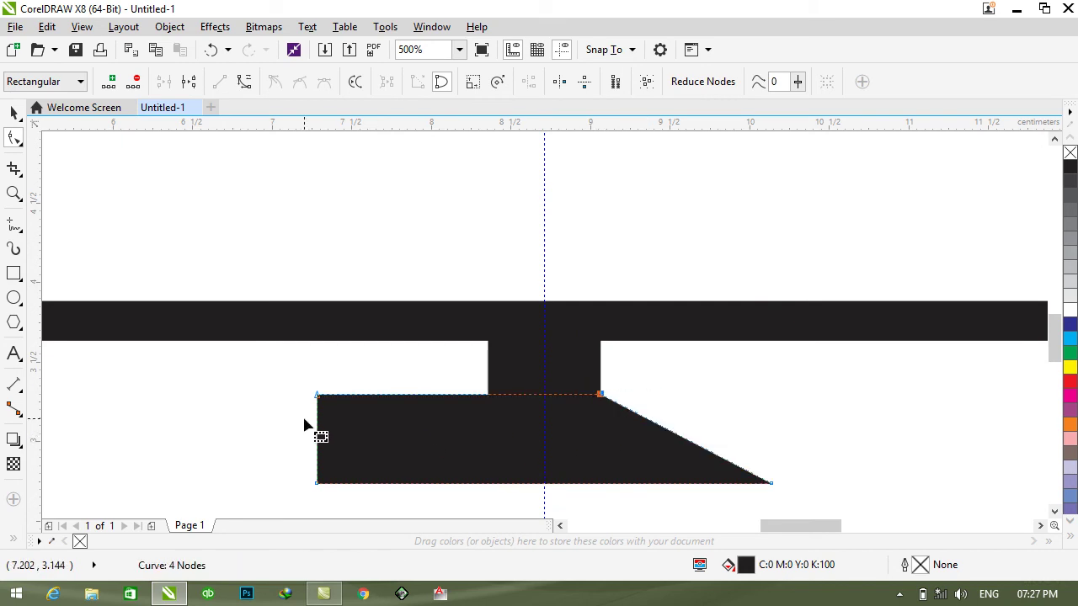
{"action": "left_click_drag", "start_coordinate": [315, 396], "coordinate": [490, 400]}
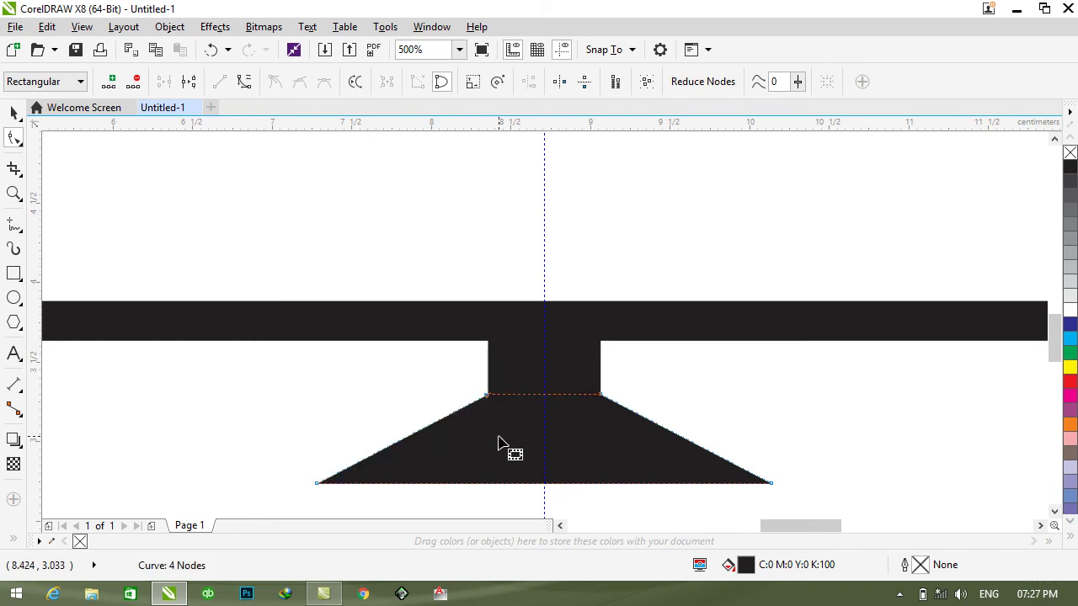
{"action": "scroll", "coordinate": [522, 447], "scroll_direction": "down", "scroll_amount": 2}
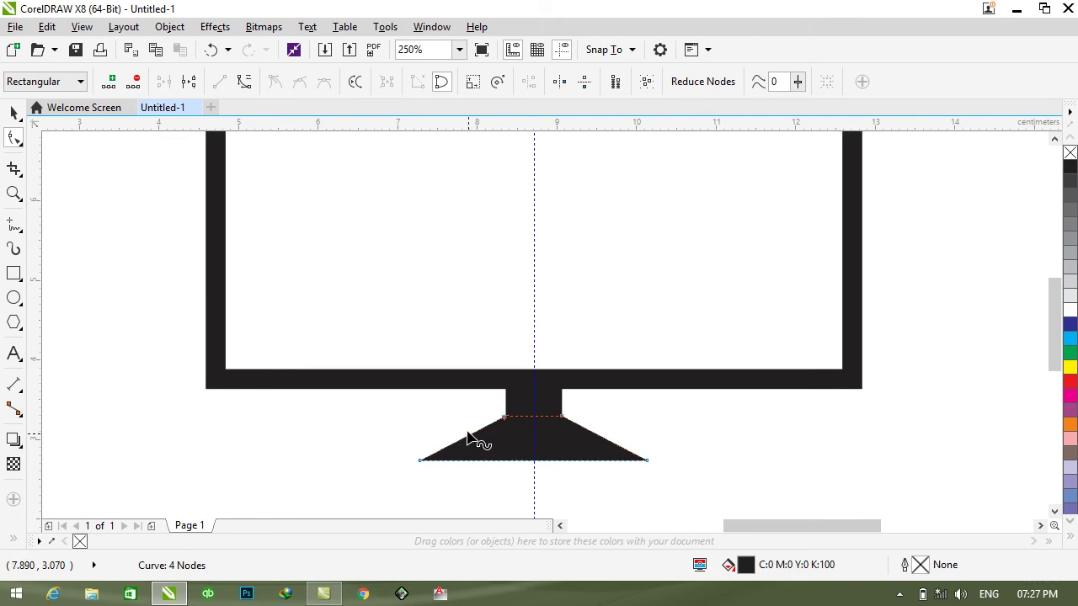
{"action": "scroll", "coordinate": [474, 435], "scroll_direction": "down", "scroll_amount": 2}
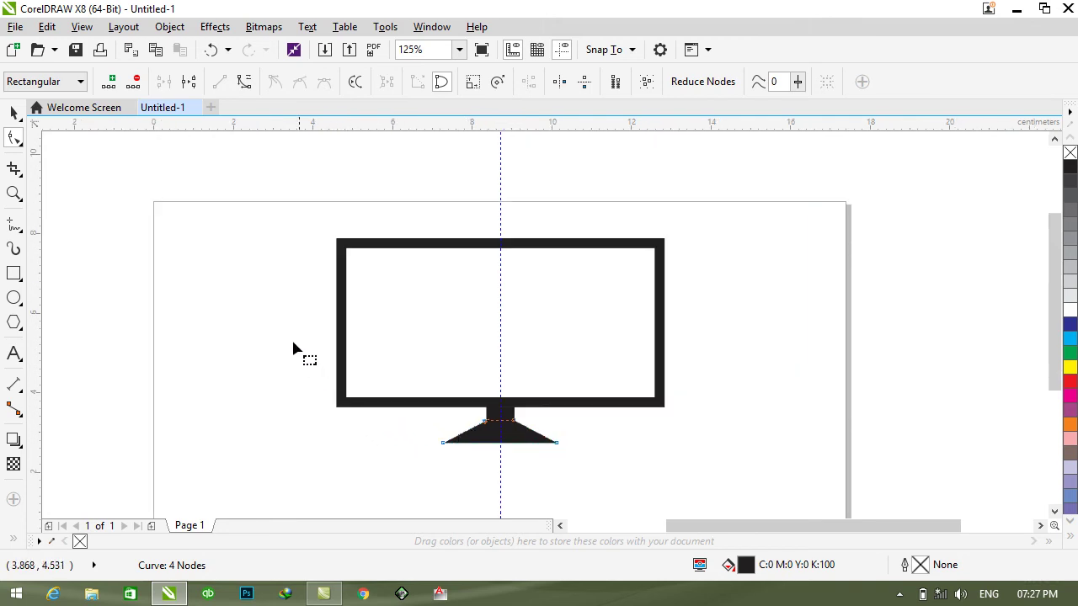
{"action": "left_click", "coordinate": [14, 112]}
{"action": "left_click", "coordinate": [391, 439]}
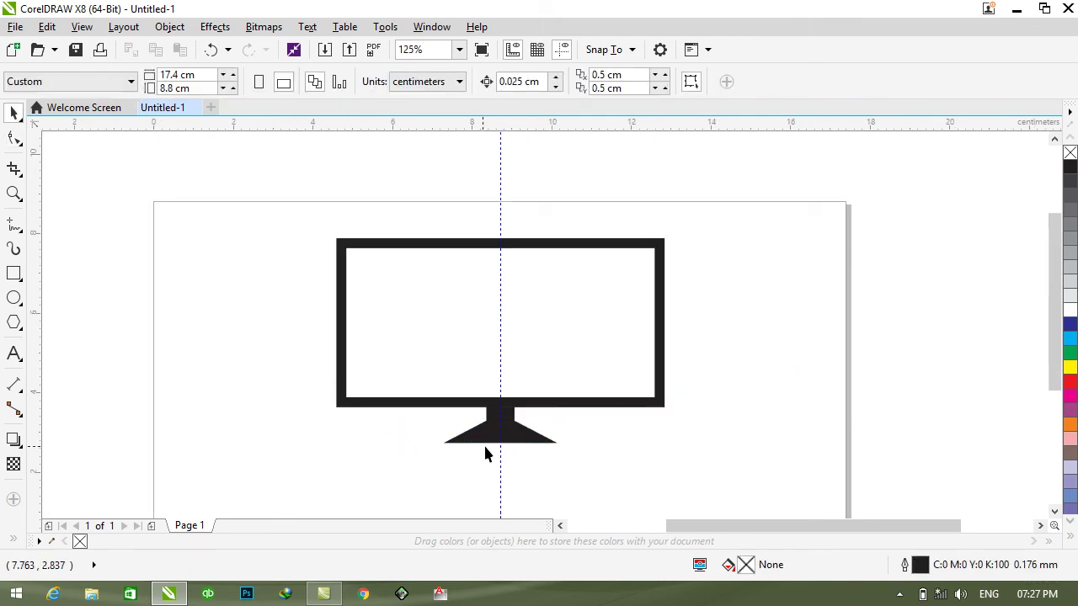
Step: Widen the trapezoid base symmetrically about the guideline to 4.0 cm
{"action": "scroll", "coordinate": [483, 454], "scroll_direction": "up", "scroll_amount": 2}
{"action": "scroll", "coordinate": [518, 429], "scroll_direction": "up", "scroll_amount": 2}
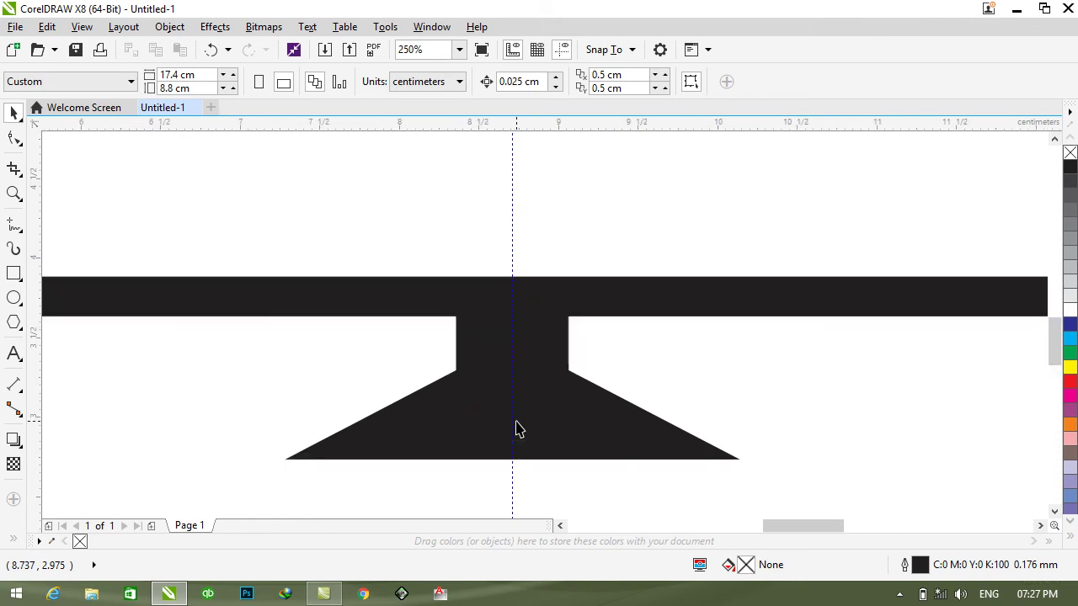
{"action": "left_click", "coordinate": [523, 424]}
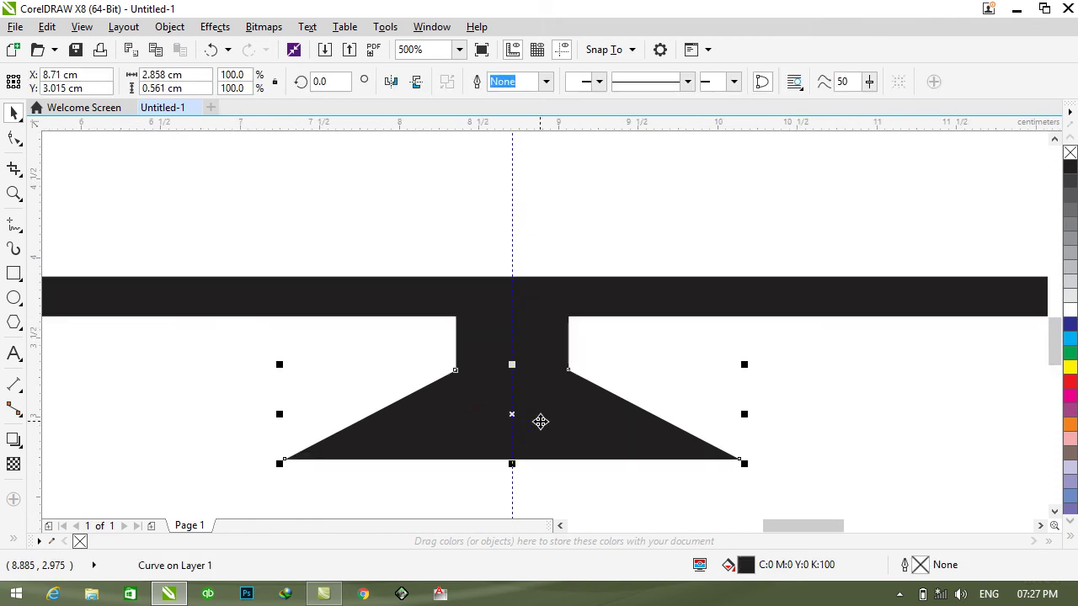
{"action": "left_click_drag", "start_coordinate": [745, 414], "coordinate": [834, 414]}
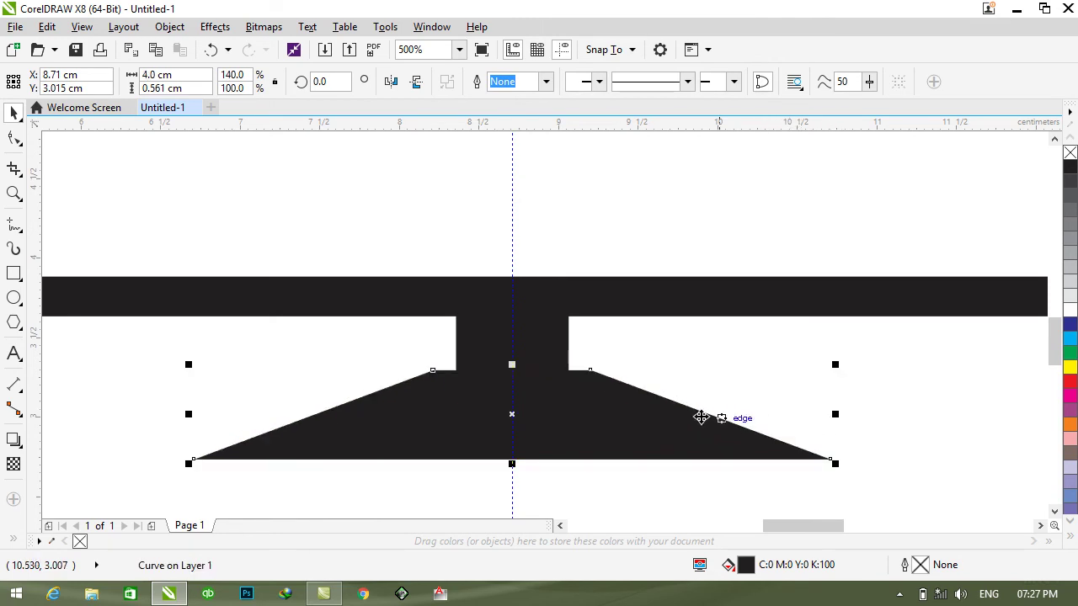
{"action": "left_click", "coordinate": [700, 374]}
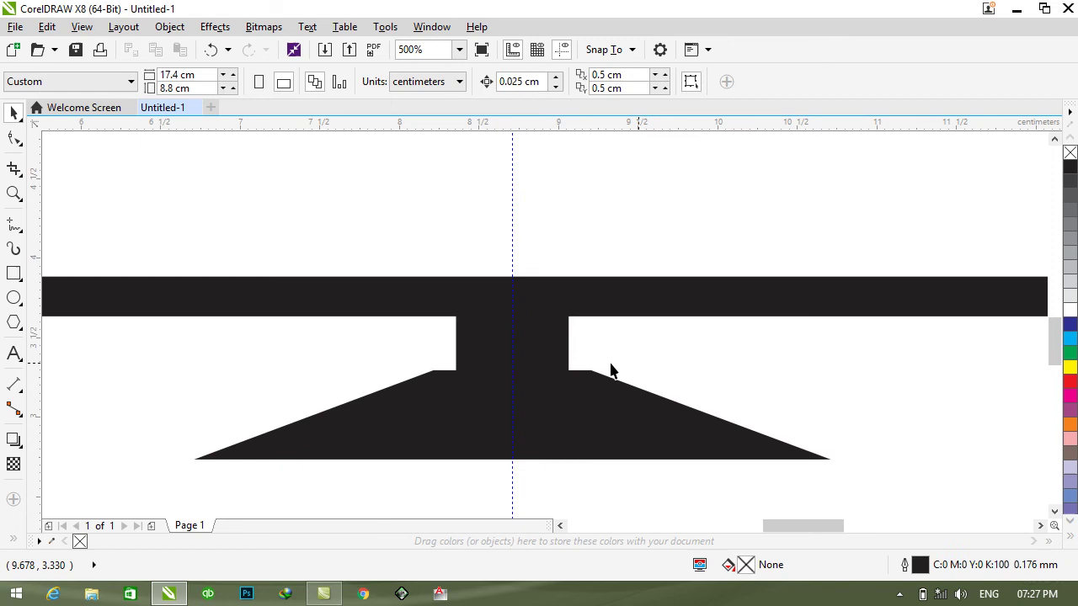
Step: Nudge the widened base up over the neck by about 0.1 cm to shorten the visible neck
{"action": "left_click", "coordinate": [545, 390]}
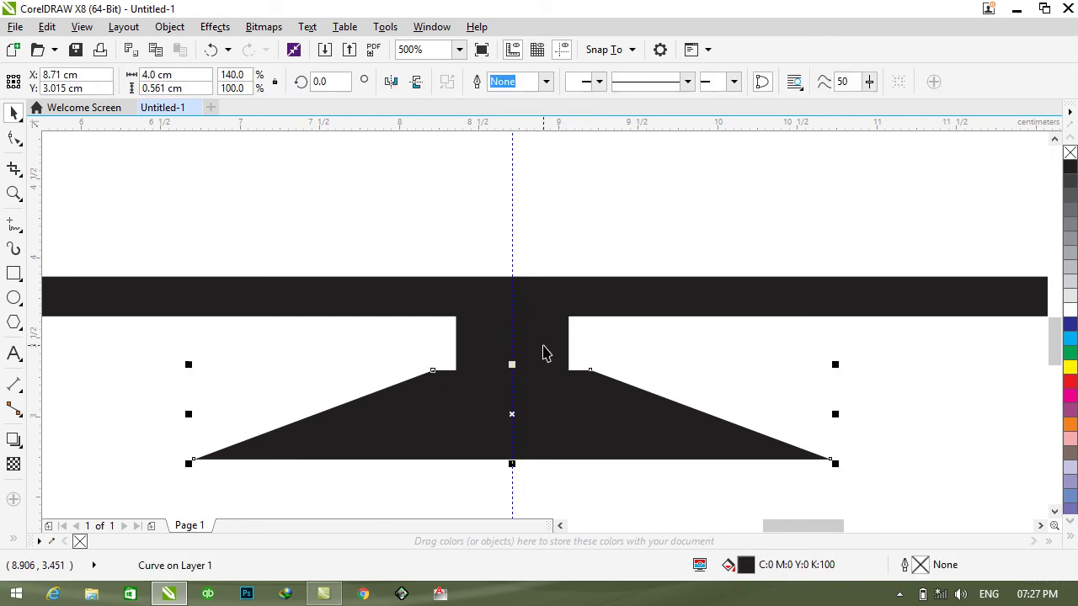
{"action": "left_click", "coordinate": [544, 352]}
{"action": "left_click_drag", "start_coordinate": [513, 378], "coordinate": [517, 355]}
{"action": "left_click", "coordinate": [548, 407]}
{"action": "key", "text": "Up"}
{"action": "key", "text": "Up"}
{"action": "key", "text": "Up"}
{"action": "key", "text": "Up"}
{"action": "key", "text": "Up"}
{"action": "key", "text": "Up"}
{"action": "key", "text": "Up"}
{"action": "key", "text": "Up"}
{"action": "key", "text": "Up"}
{"action": "key", "text": "Up"}
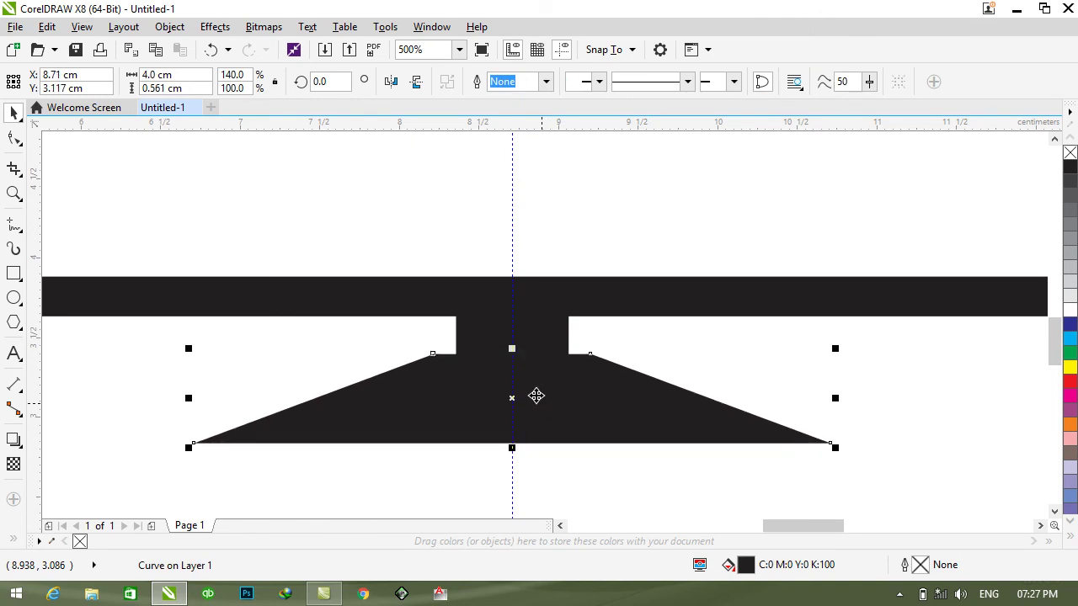
{"action": "scroll", "coordinate": [527, 365], "scroll_direction": "up", "scroll_amount": 1}
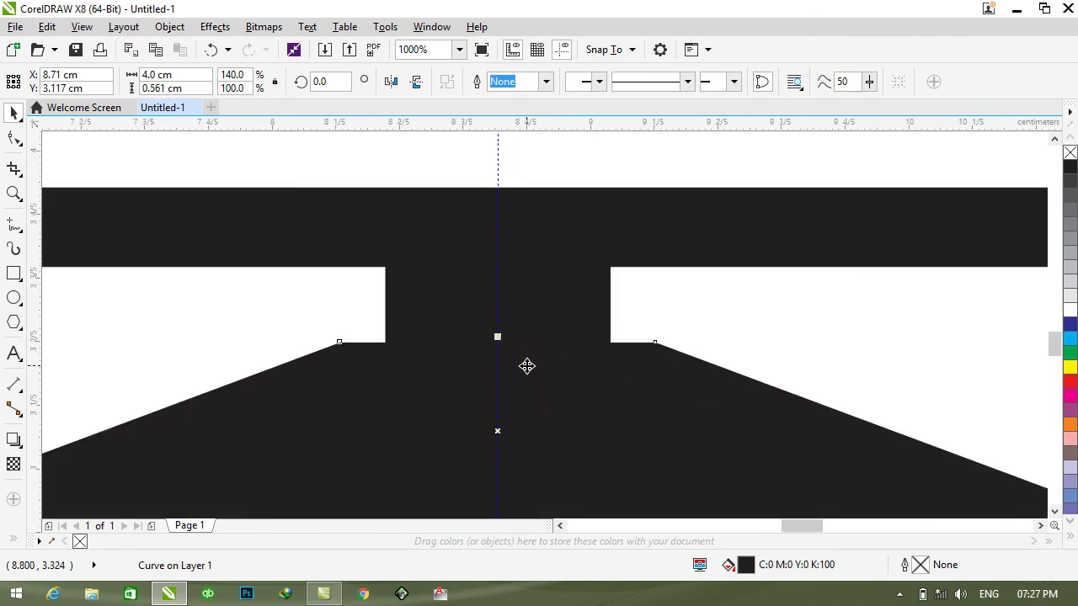
{"action": "scroll", "coordinate": [527, 366], "scroll_direction": "down", "scroll_amount": 3}
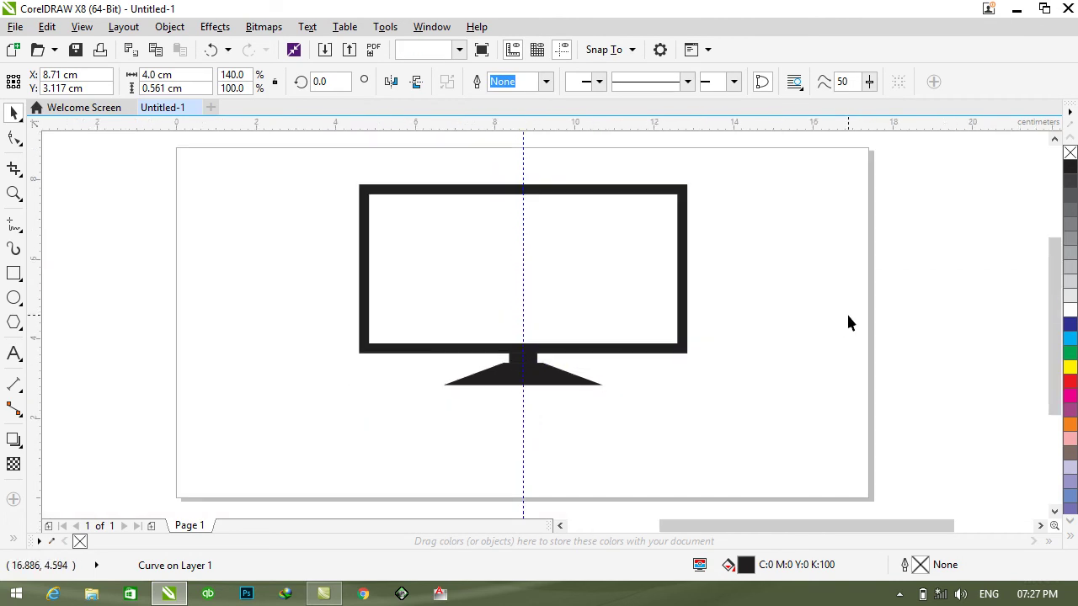
{"action": "left_click", "coordinate": [848, 317]}
{"action": "left_click_drag", "start_coordinate": [1056, 343], "coordinate": [1057, 316]}
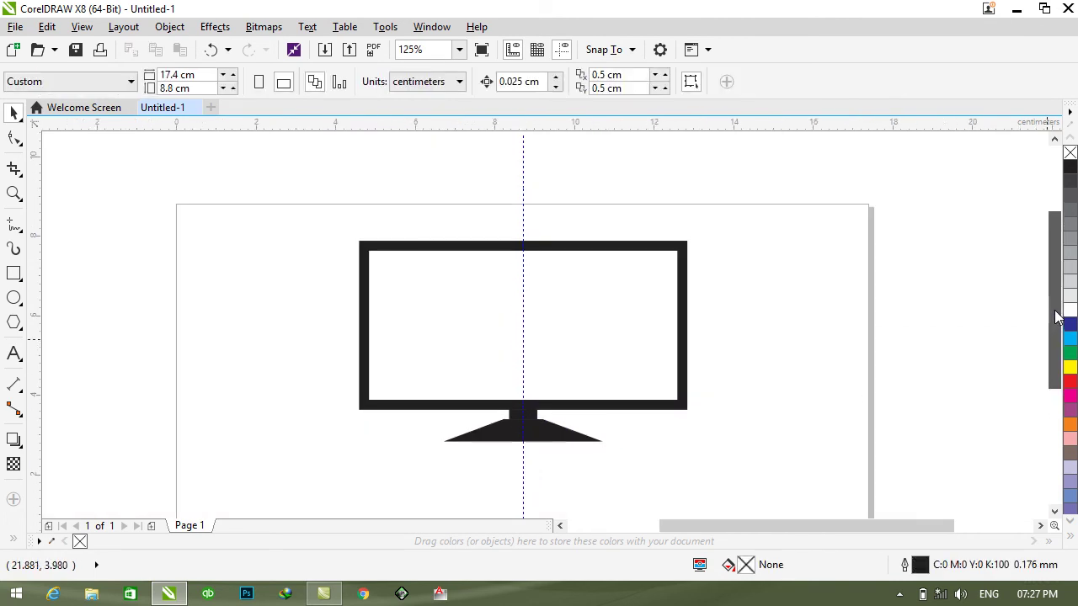
{"action": "left_click", "coordinate": [540, 428]}
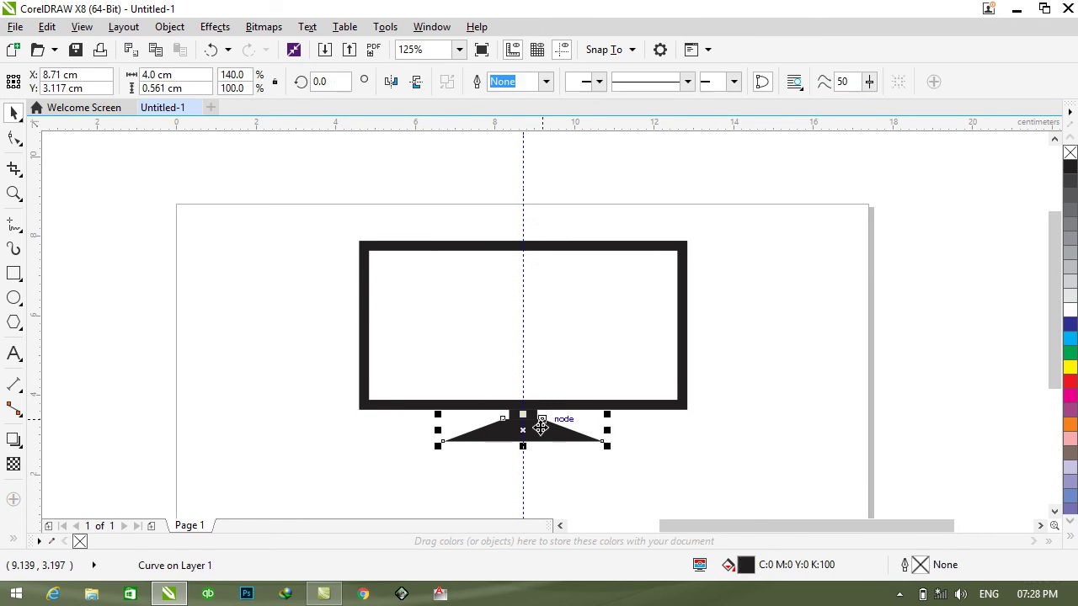
{"action": "left_click", "coordinate": [860, 399]}
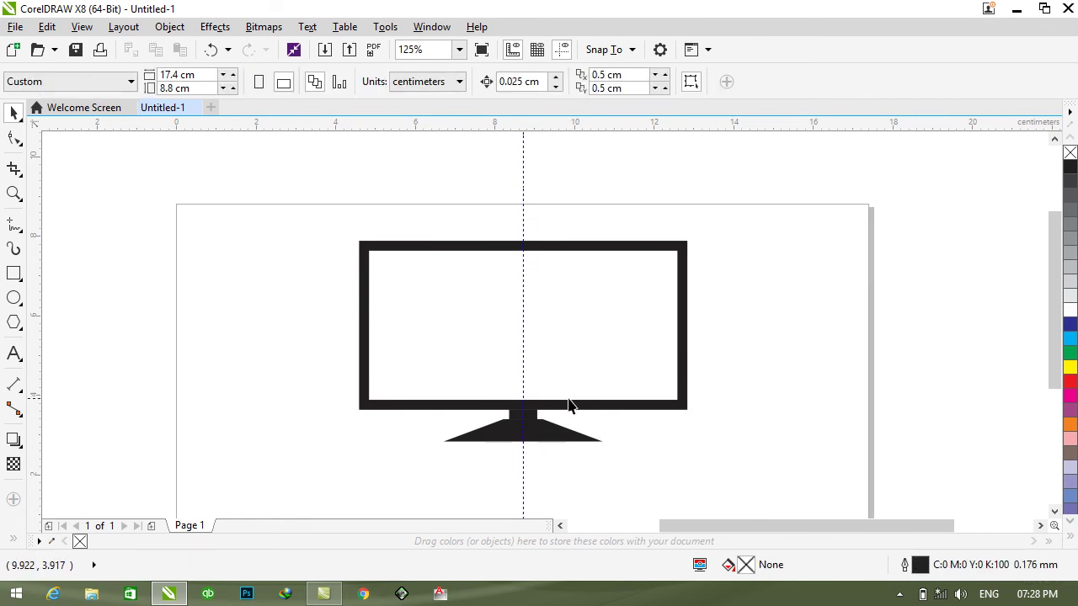
Step: Draw a full ellipse about 0.34 by 0.33 cm beside the frame's right edge, with red fill and red outline
{"action": "scroll", "coordinate": [666, 413], "scroll_direction": "up", "scroll_amount": 3}
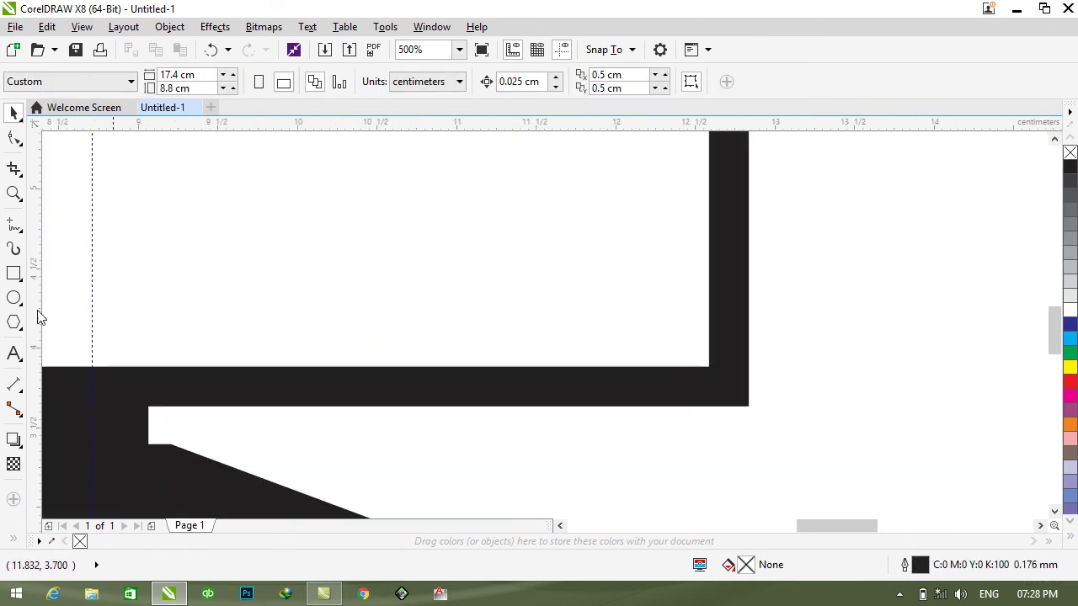
{"action": "left_click", "coordinate": [23, 310]}
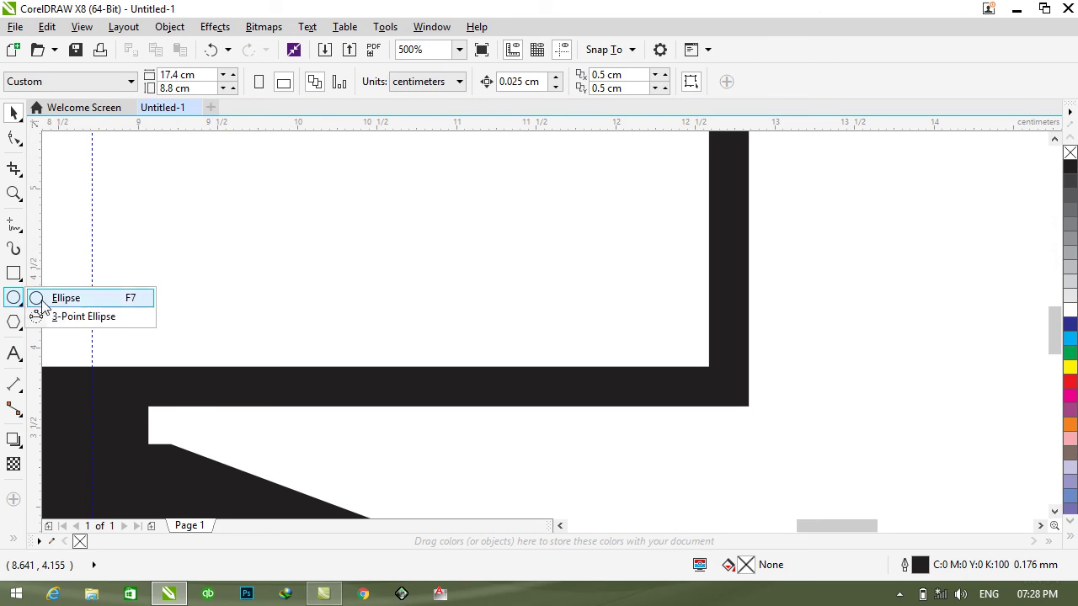
{"action": "left_click", "coordinate": [59, 297]}
{"action": "left_click_drag", "start_coordinate": [796, 260], "coordinate": [855, 313]}
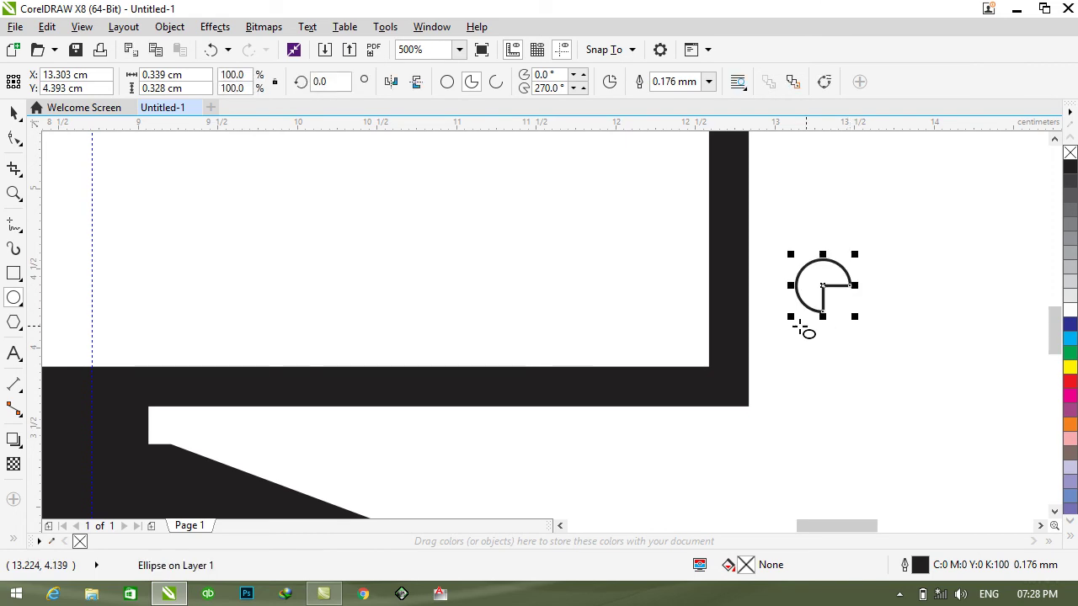
{"action": "left_click", "coordinate": [446, 85]}
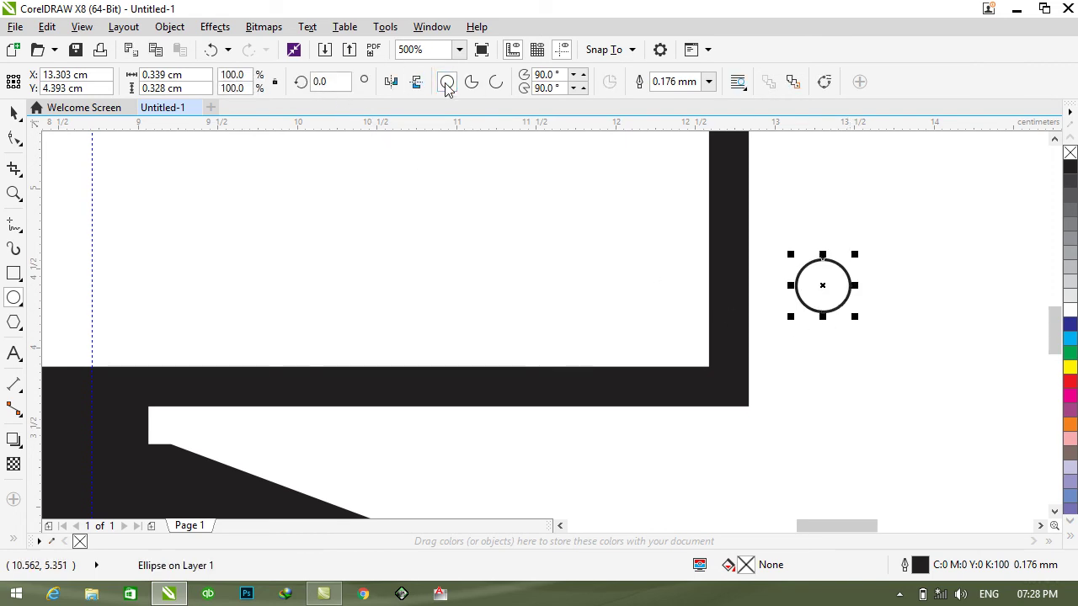
{"action": "left_click", "coordinate": [1070, 381]}
{"action": "right_click", "coordinate": [1074, 384]}
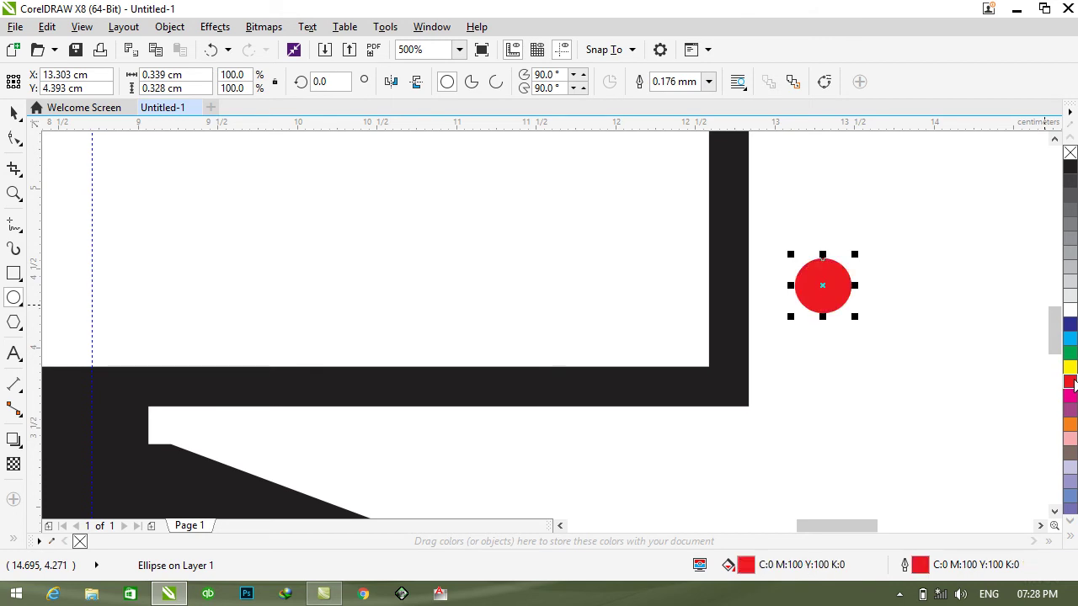
Step: Move the red circle onto the frame's lower bar, right of the neck, and shrink it to about 0.21 by 0.20 cm
{"action": "left_click", "coordinate": [13, 112]}
{"action": "left_click_drag", "start_coordinate": [823, 281], "coordinate": [526, 364]}
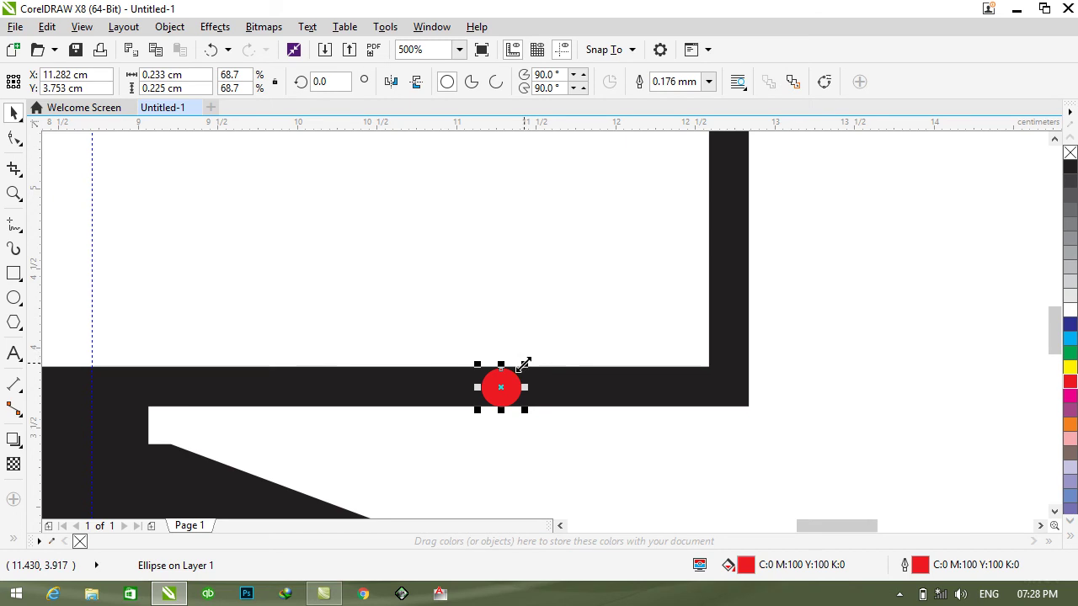
{"action": "left_click_drag", "start_coordinate": [523, 365], "coordinate": [527, 367]}
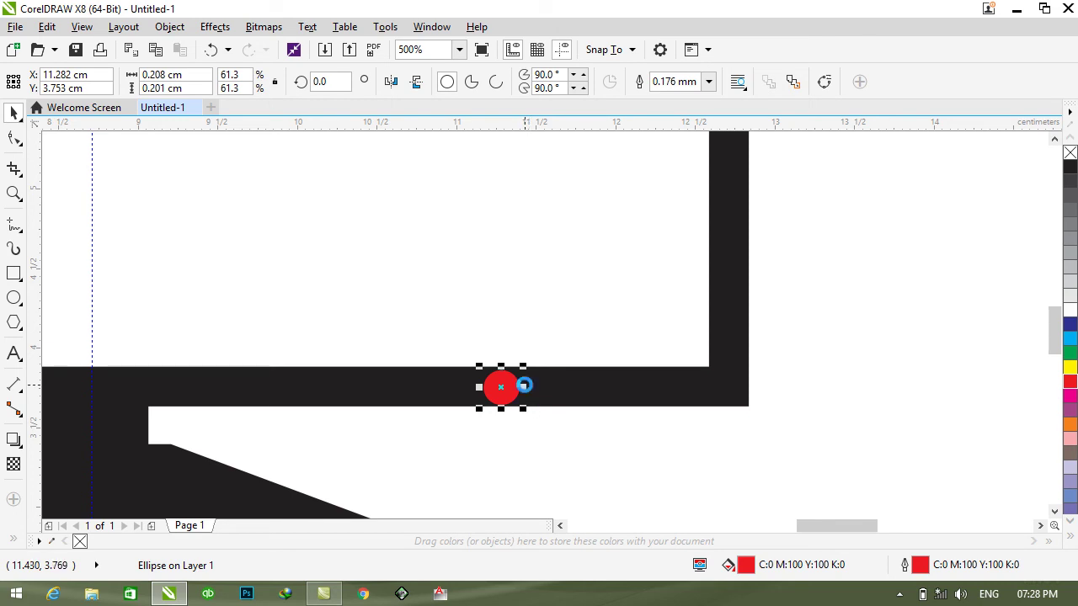
Step: Duplicate the red circle twice to the right, making an evenly spaced row of three along the lower bar
{"action": "key", "text": "ctrl+d"}
{"action": "left_click_drag", "start_coordinate": [587, 306], "coordinate": [572, 387]}
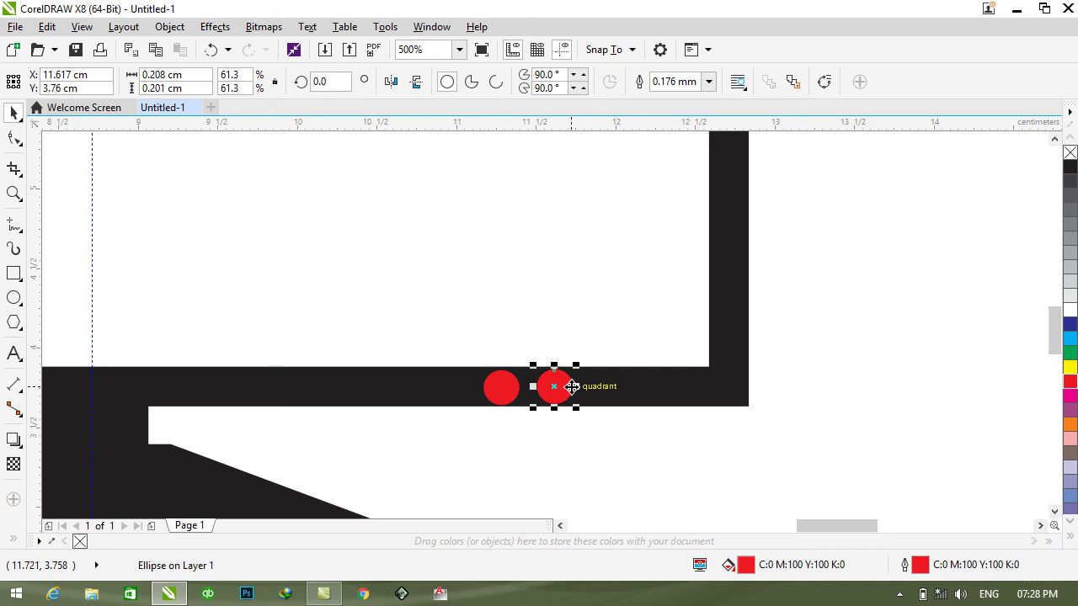
{"action": "key", "text": "ctrl+d"}
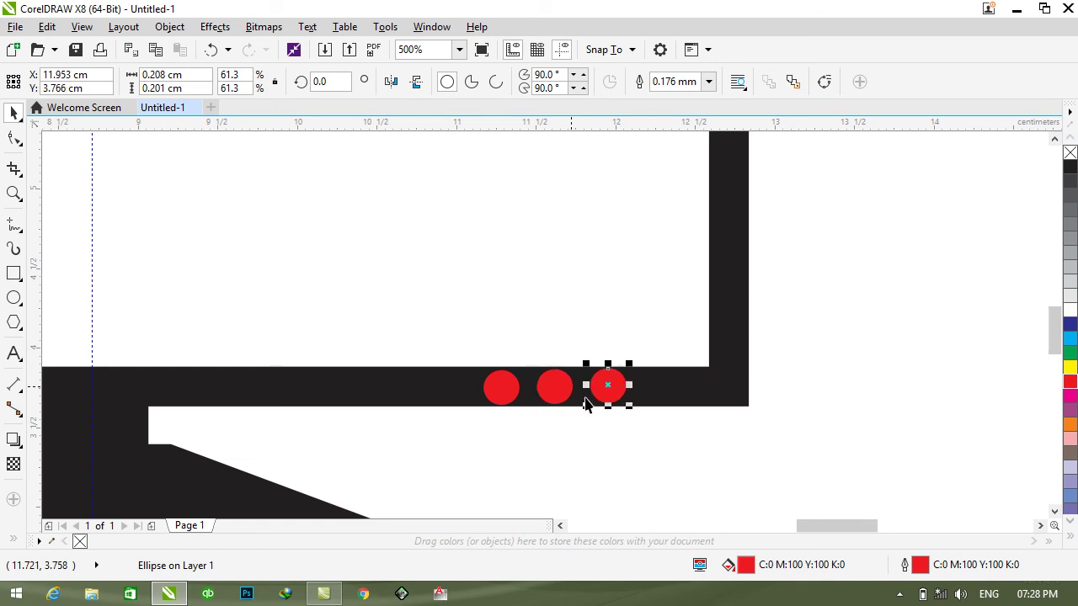
{"action": "left_click", "coordinate": [626, 420]}
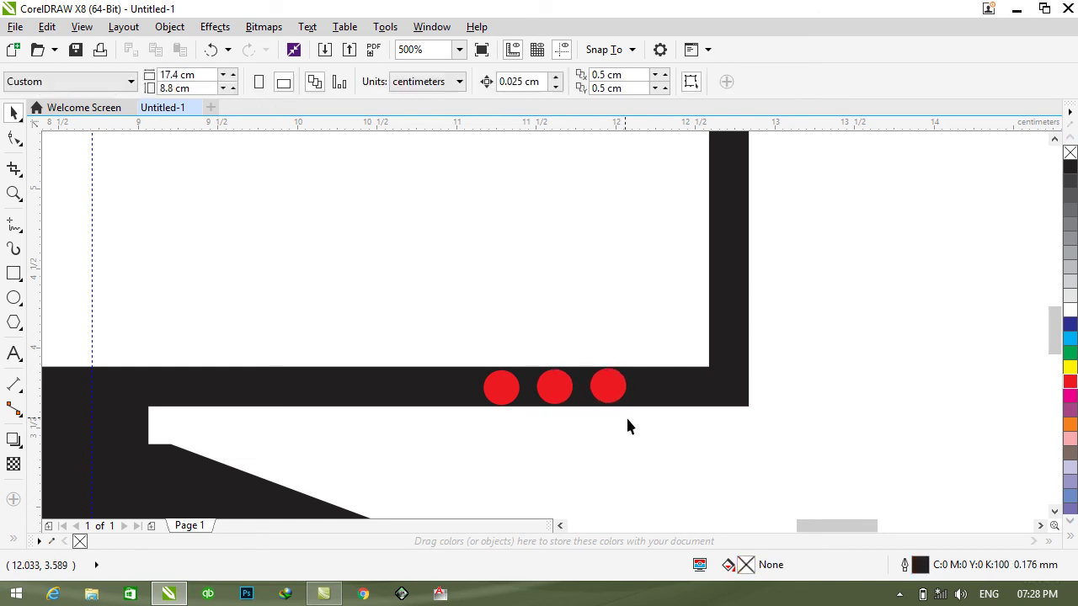
{"action": "left_click", "coordinate": [558, 388]}
{"action": "left_click", "coordinate": [593, 388]}
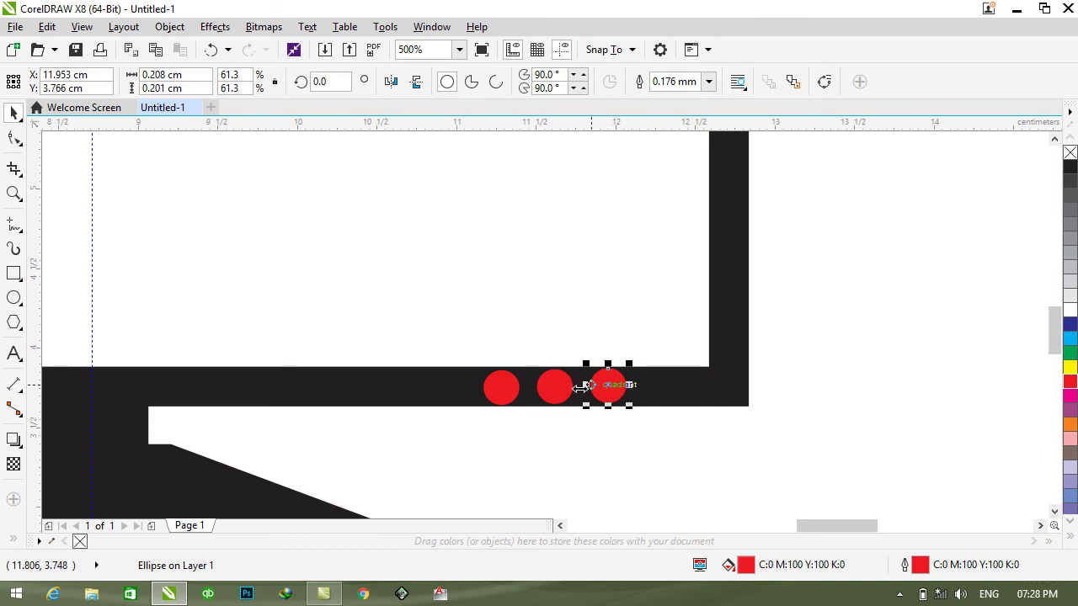
Step: Recolor the middle red circle on the lower bar with green fill and green outline
{"action": "left_click", "coordinate": [557, 387]}
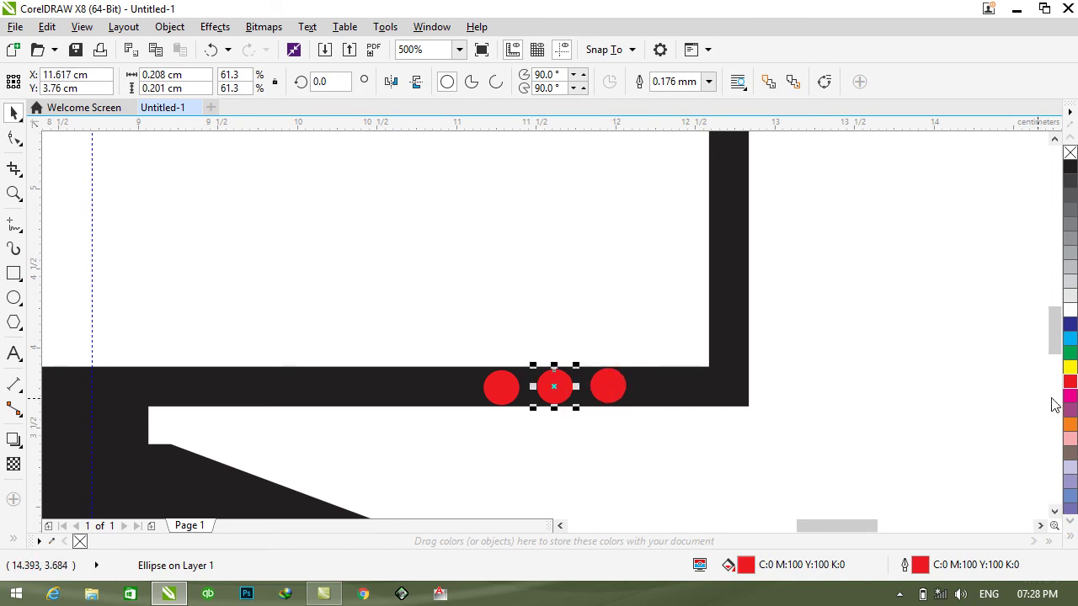
{"action": "left_click", "coordinate": [1071, 340]}
{"action": "right_click", "coordinate": [1073, 353]}
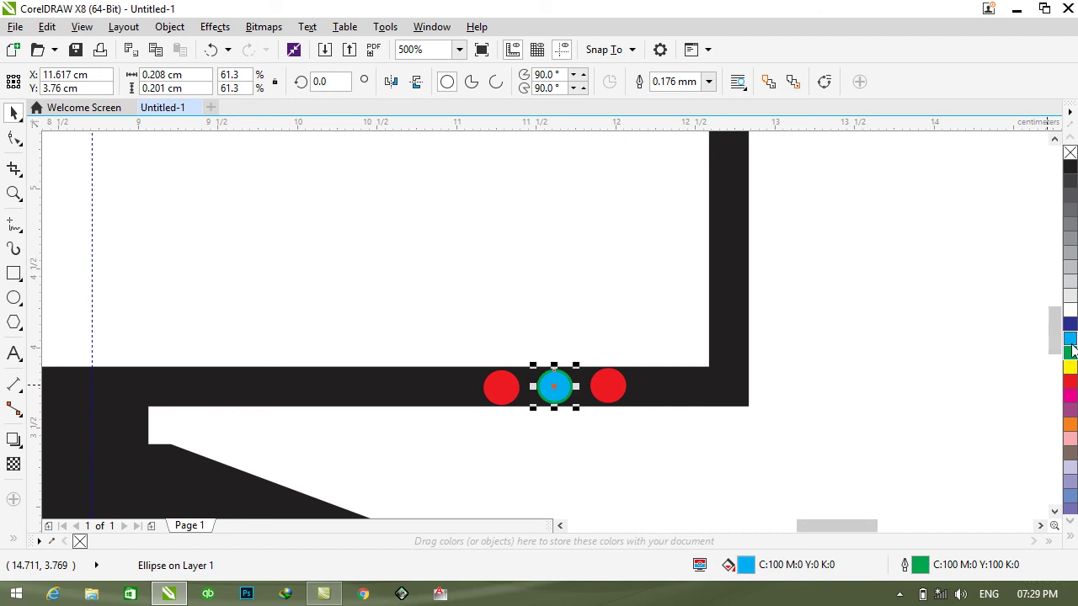
{"action": "left_click", "coordinate": [1071, 355]}
{"action": "key", "text": "Escape"}
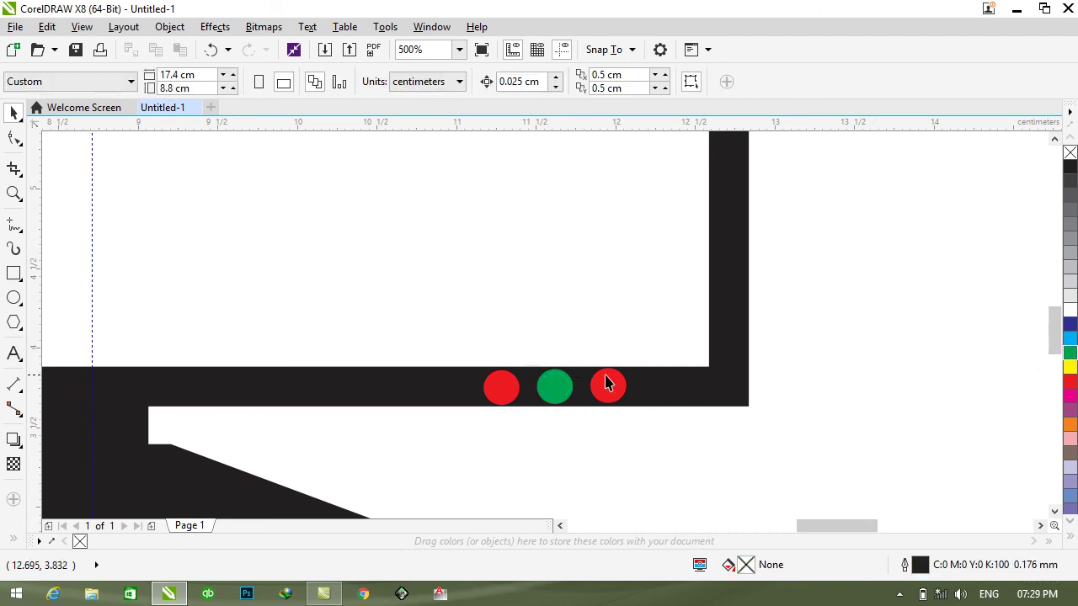
Step: Give the circle nearest the neck a yellow fill and yellow outline
{"action": "left_click", "coordinate": [497, 387]}
{"action": "left_click", "coordinate": [1071, 367]}
{"action": "right_click", "coordinate": [1070, 368]}
{"action": "key", "text": "Escape"}
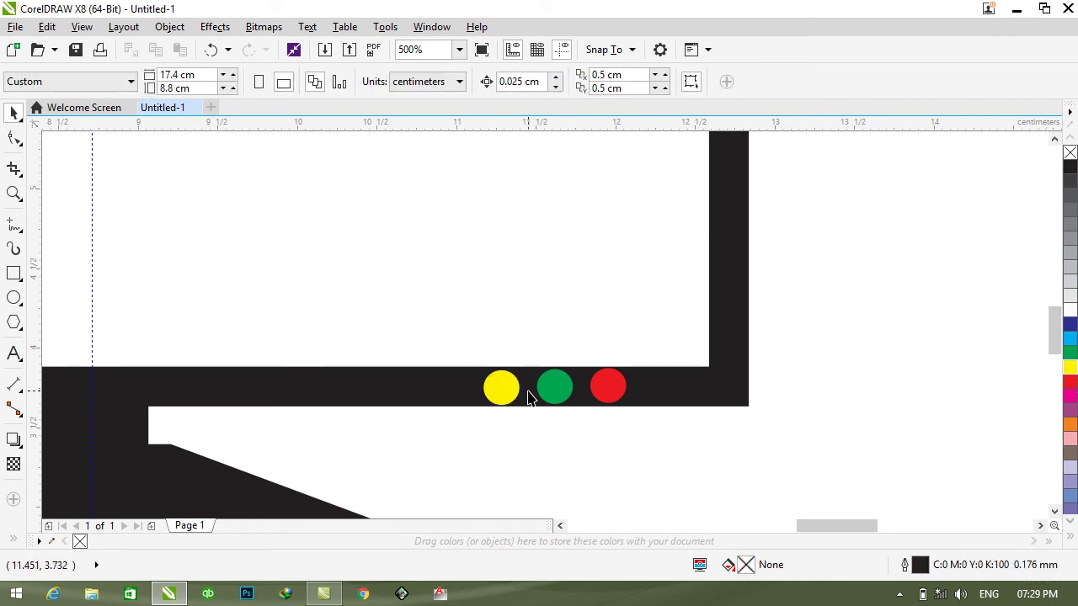
Step: Add the artistic text SAMSUNG in 6 pt Arial on the screen area above the neck
{"action": "scroll", "coordinate": [528, 397], "scroll_direction": "down", "scroll_amount": 1}
{"action": "scroll", "coordinate": [323, 433], "scroll_direction": "down", "scroll_amount": 1}
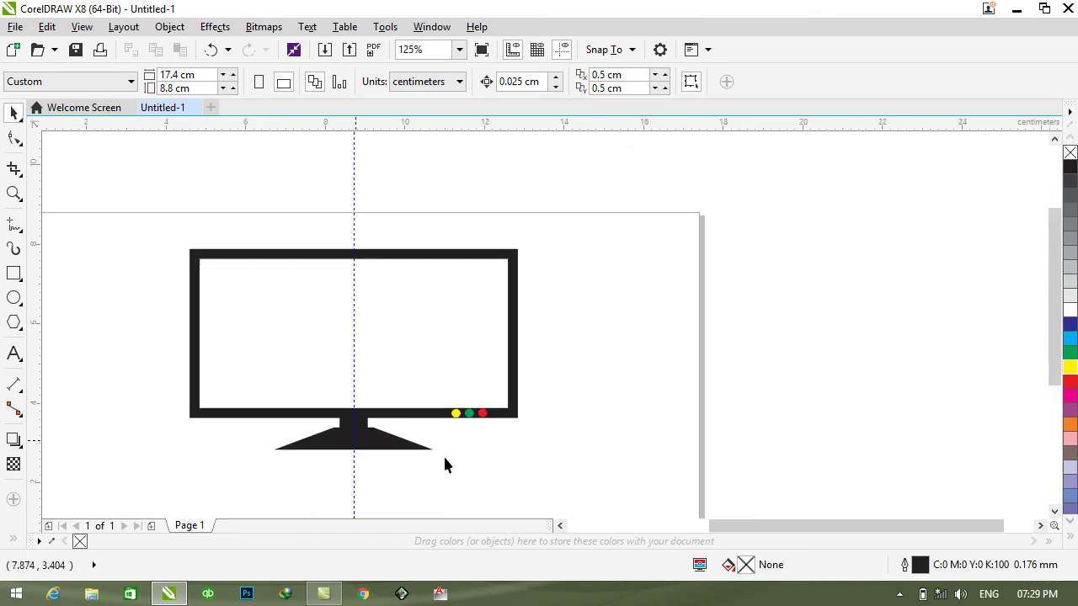
{"action": "left_click_drag", "start_coordinate": [762, 525], "coordinate": [702, 525]}
{"action": "scroll", "coordinate": [477, 428], "scroll_direction": "up", "scroll_amount": 1}
{"action": "scroll", "coordinate": [542, 438], "scroll_direction": "up", "scroll_amount": 1}
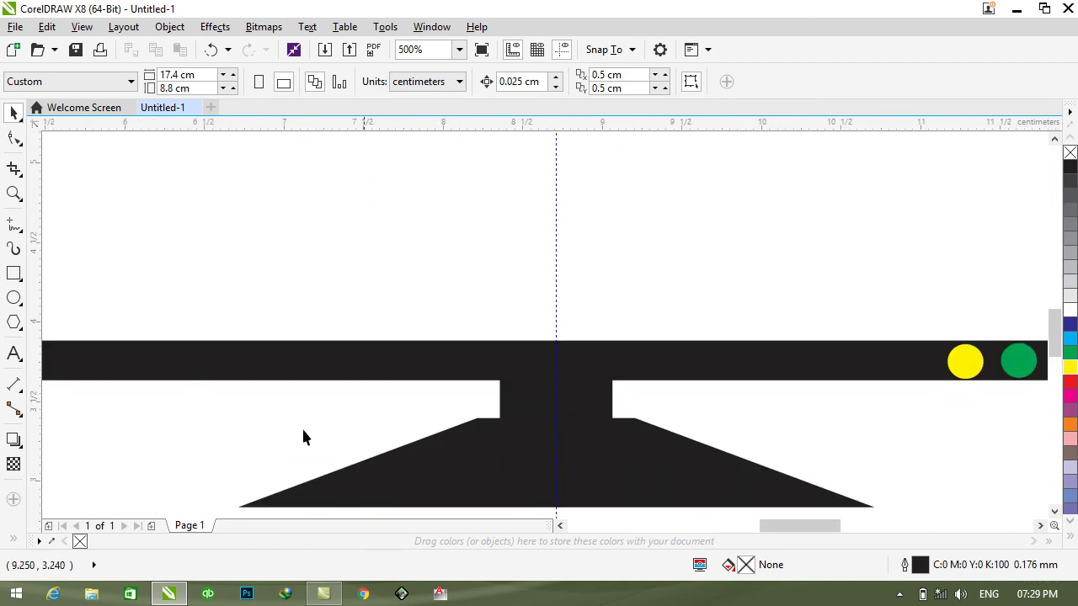
{"action": "left_click", "coordinate": [14, 354]}
{"action": "left_click", "coordinate": [466, 226]}
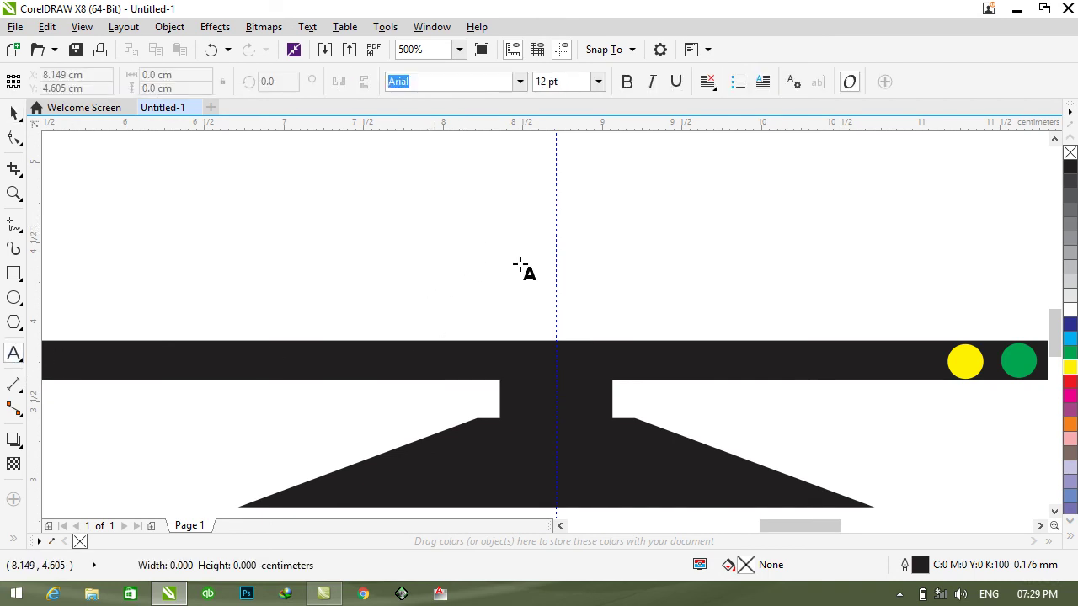
{"action": "left_click", "coordinate": [598, 82]}
{"action": "left_click", "coordinate": [575, 101]}
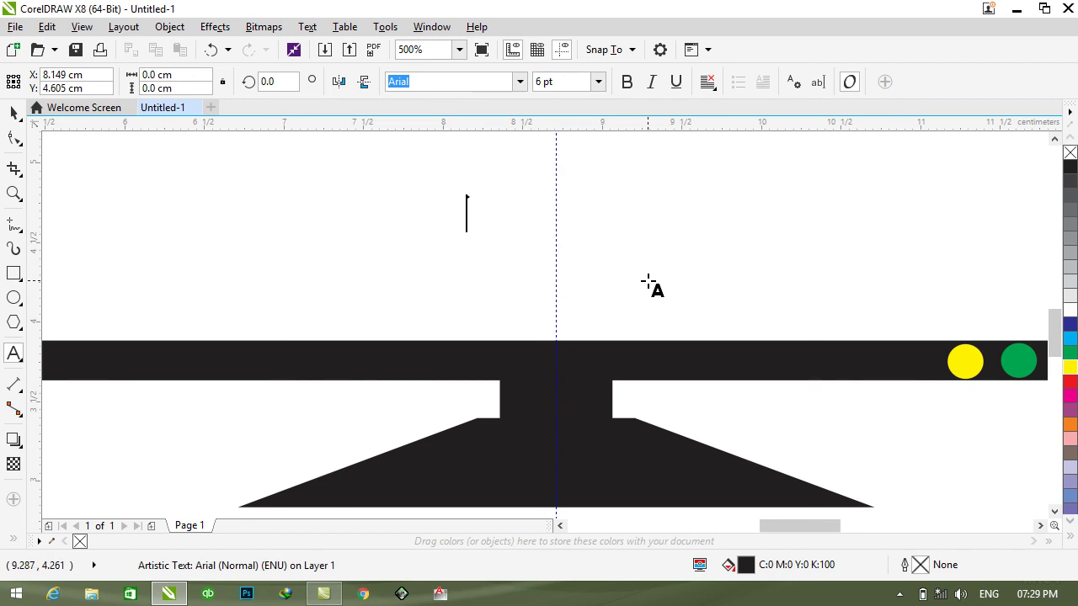
{"action": "type", "text": "SA"}
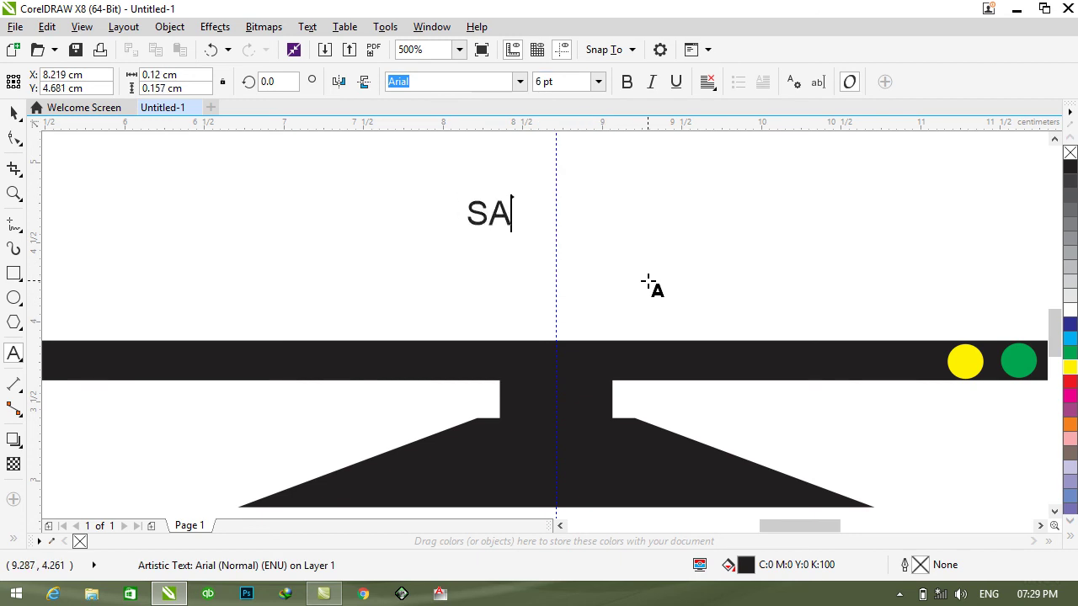
{"action": "type", "text": "MSUNG"}
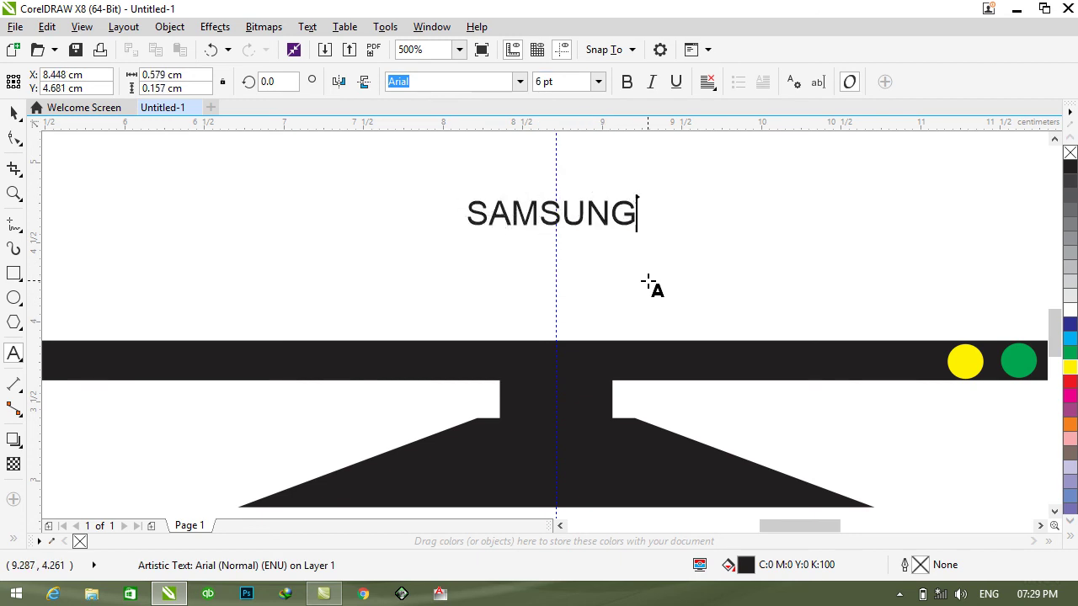
{"action": "type", "text": " COM"}
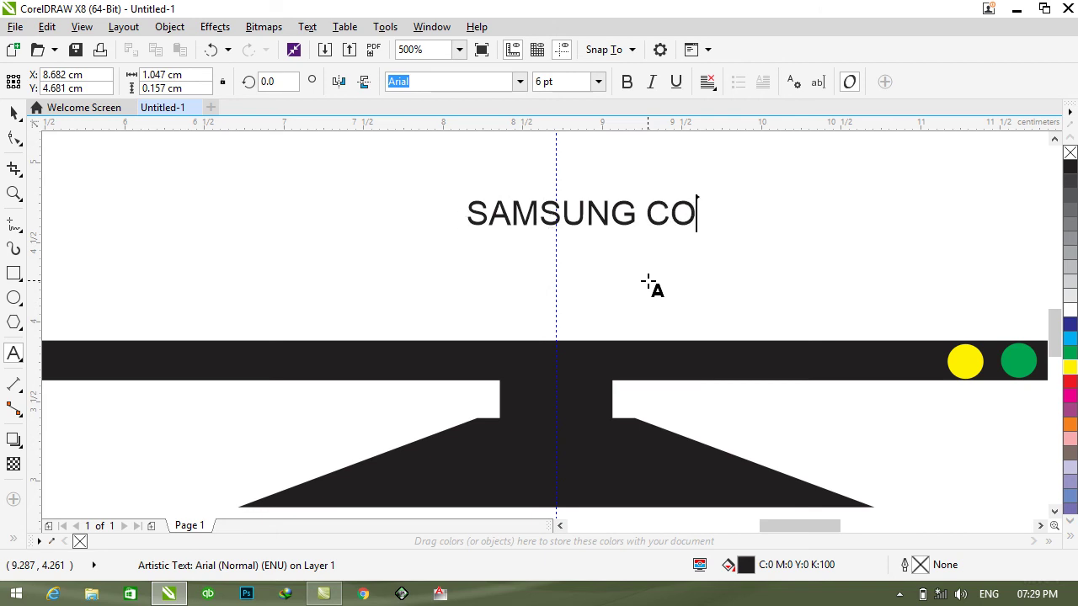
{"action": "key", "text": "BackSpace"}
{"action": "key", "text": "BackSpace"}
{"action": "key", "text": "BackSpace"}
{"action": "key", "text": "BackSpace"}
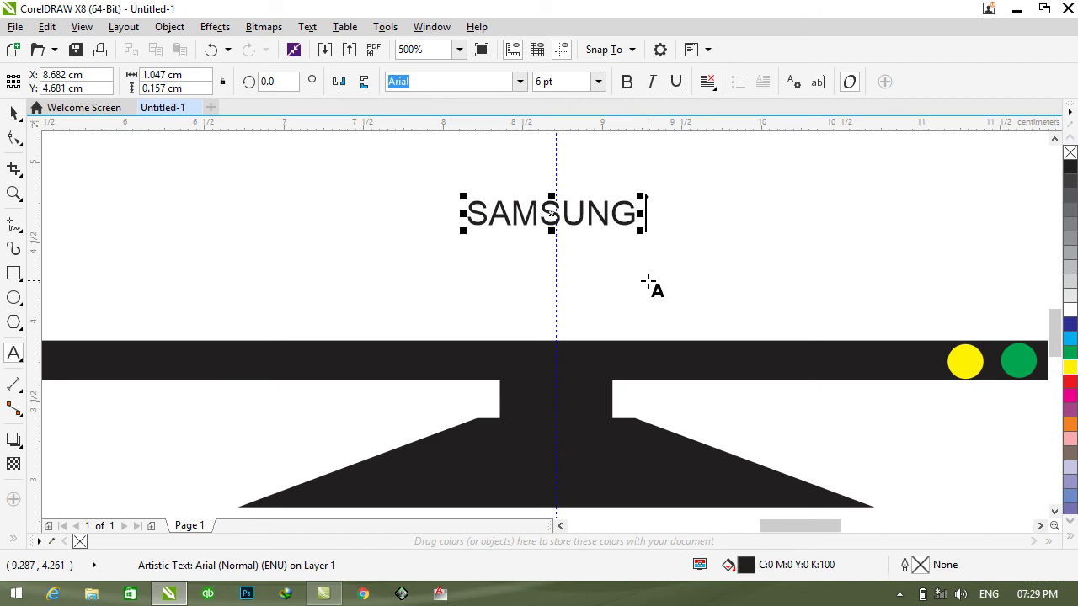
Step: Stretch the SAMSUNG text to about 2.08 cm wide, flatten it to about 0.12 cm high, and color it white
{"action": "left_click_drag", "start_coordinate": [640, 215], "coordinate": [804, 220]}
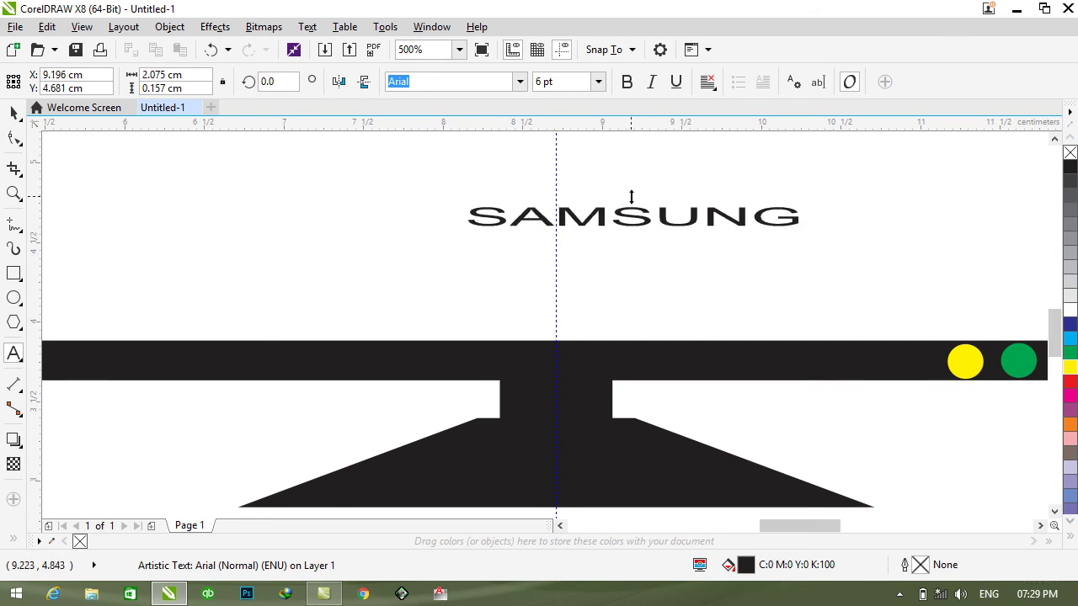
{"action": "left_click", "coordinate": [1069, 311]}
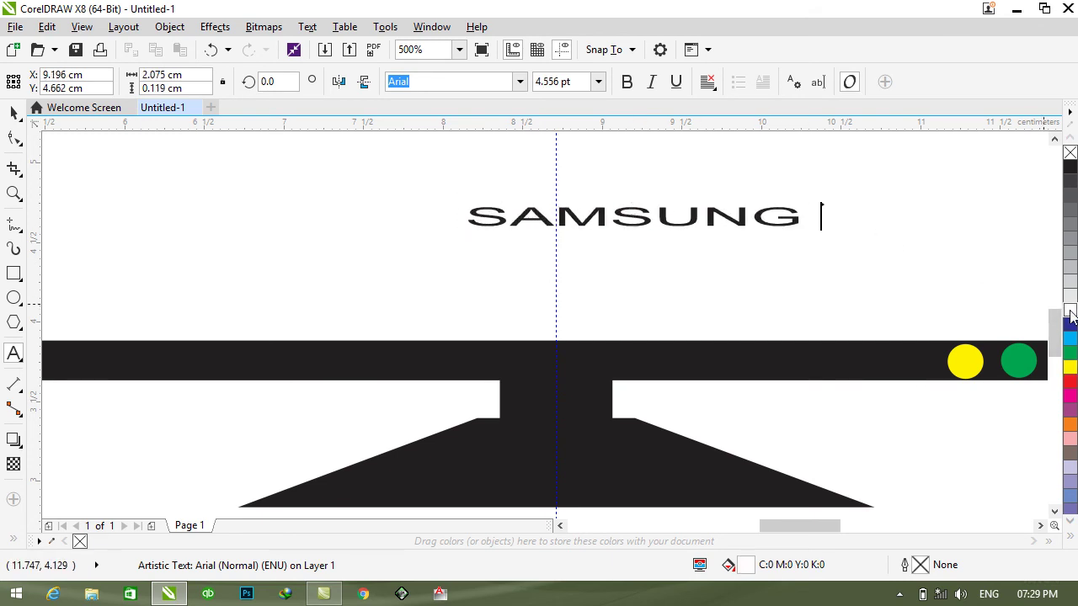
{"action": "left_click_drag", "start_coordinate": [807, 215], "coordinate": [465, 212]}
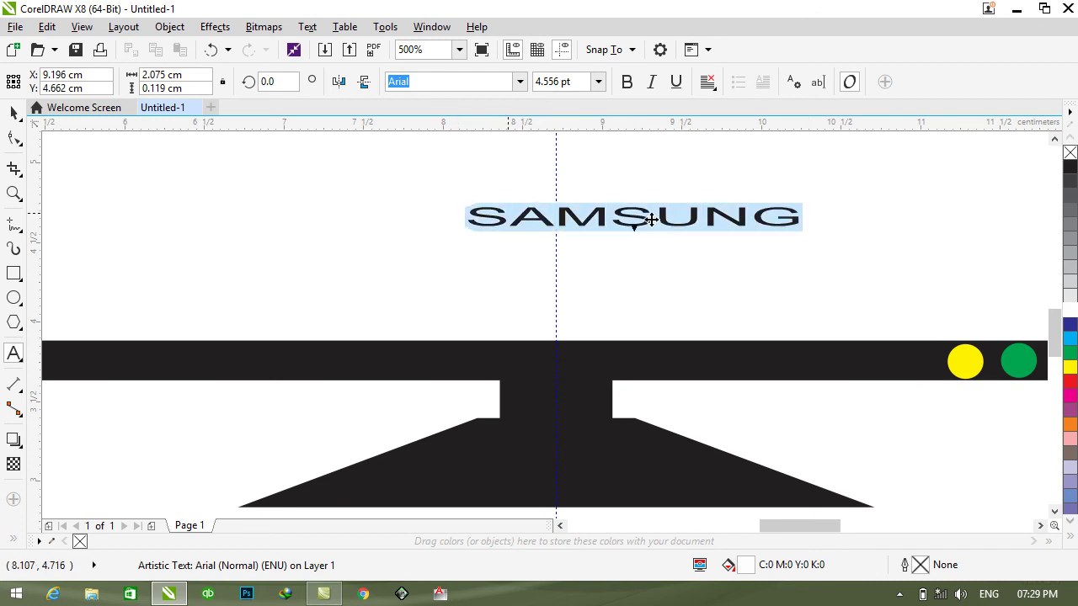
{"action": "left_click", "coordinate": [1069, 311]}
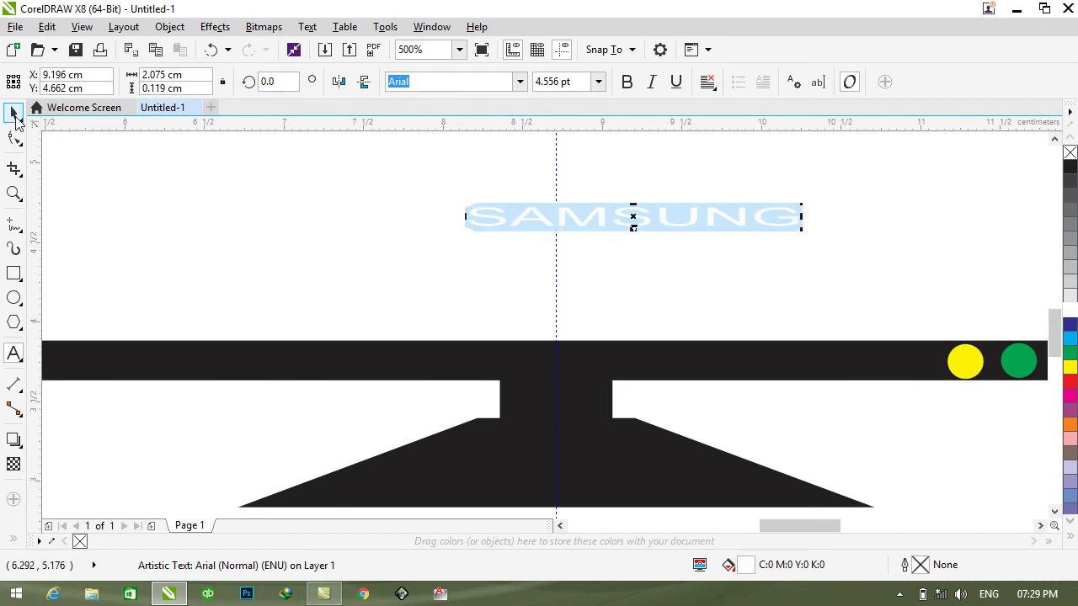
Step: Move the white SAMSUNG text onto the frame's lower bar, centered on the vertical guideline above the neck
{"action": "left_click", "coordinate": [16, 117]}
{"action": "left_click_drag", "start_coordinate": [645, 211], "coordinate": [559, 339]}
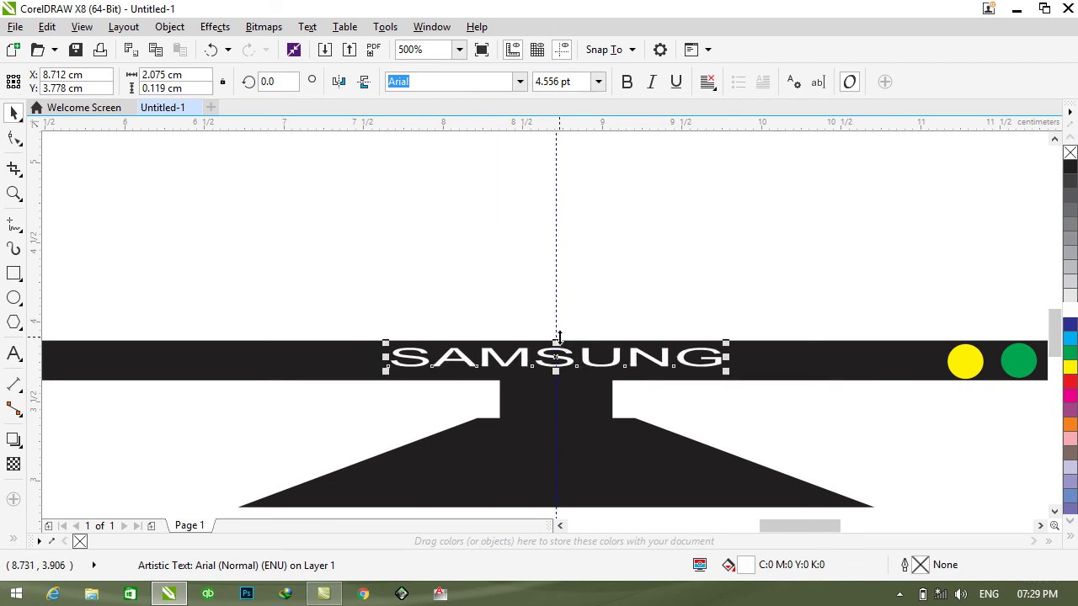
{"action": "scroll", "coordinate": [559, 339], "scroll_direction": "down", "scroll_amount": 2}
{"action": "left_click", "coordinate": [961, 188]}
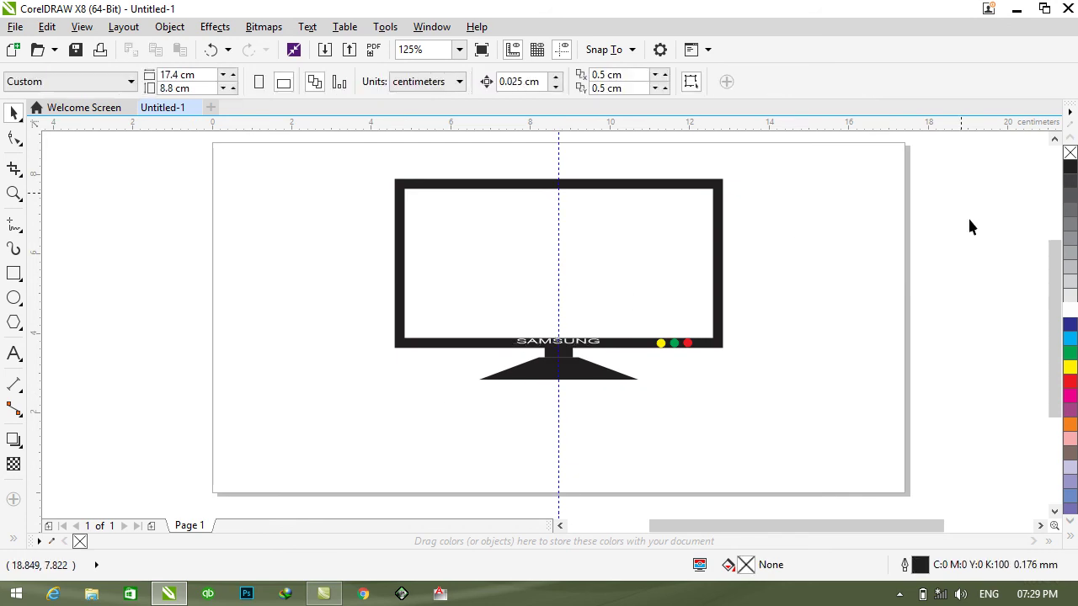
Step: Nudge the SAMSUNG text down about 0.05 cm and stretch its height to about 0.18 cm to fill the lower bar
{"action": "left_click_drag", "start_coordinate": [1051, 319], "coordinate": [1051, 292]}
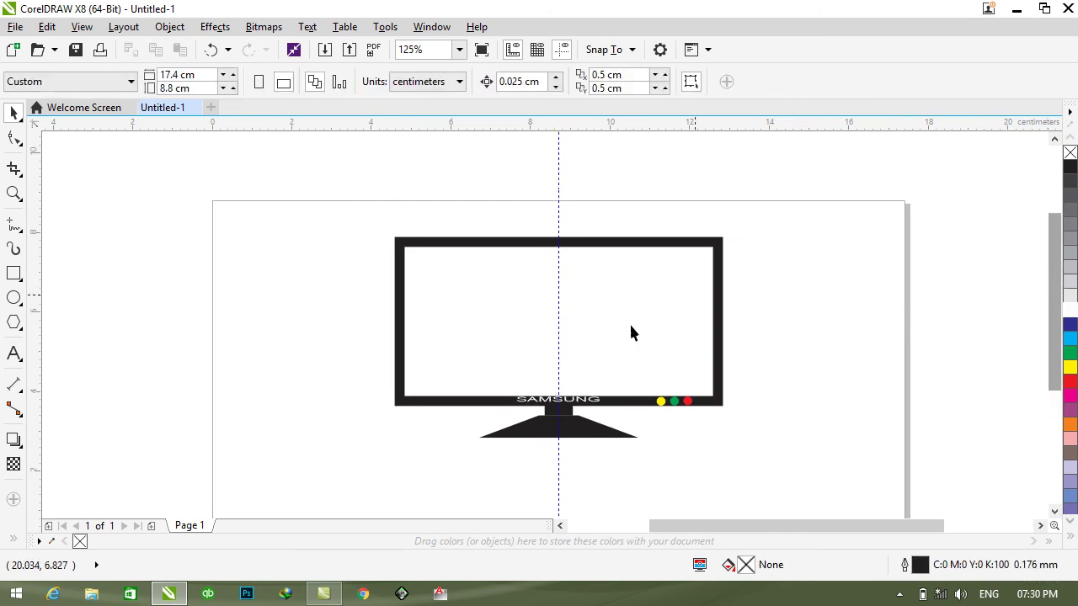
{"action": "scroll", "coordinate": [459, 394], "scroll_direction": "up", "scroll_amount": 4}
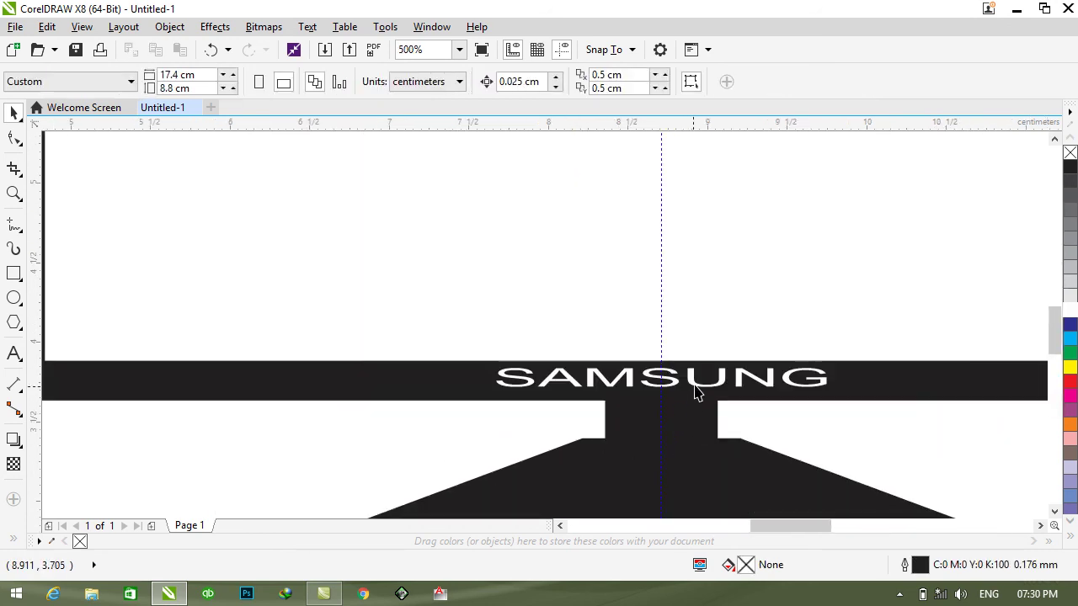
{"action": "left_click", "coordinate": [697, 387]}
{"action": "key", "text": "Down"}
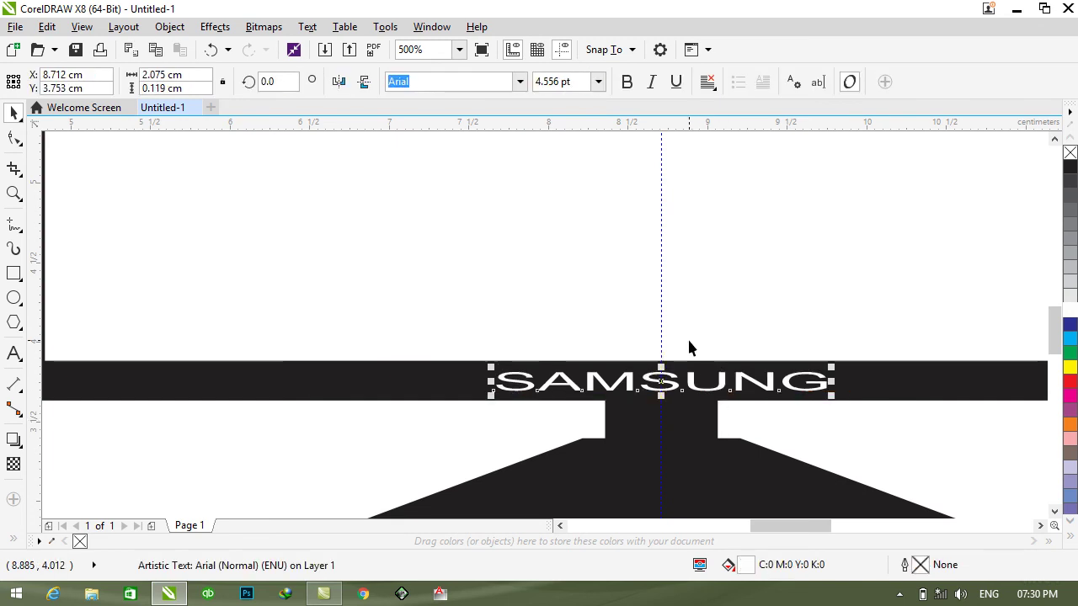
{"action": "key", "text": "Down"}
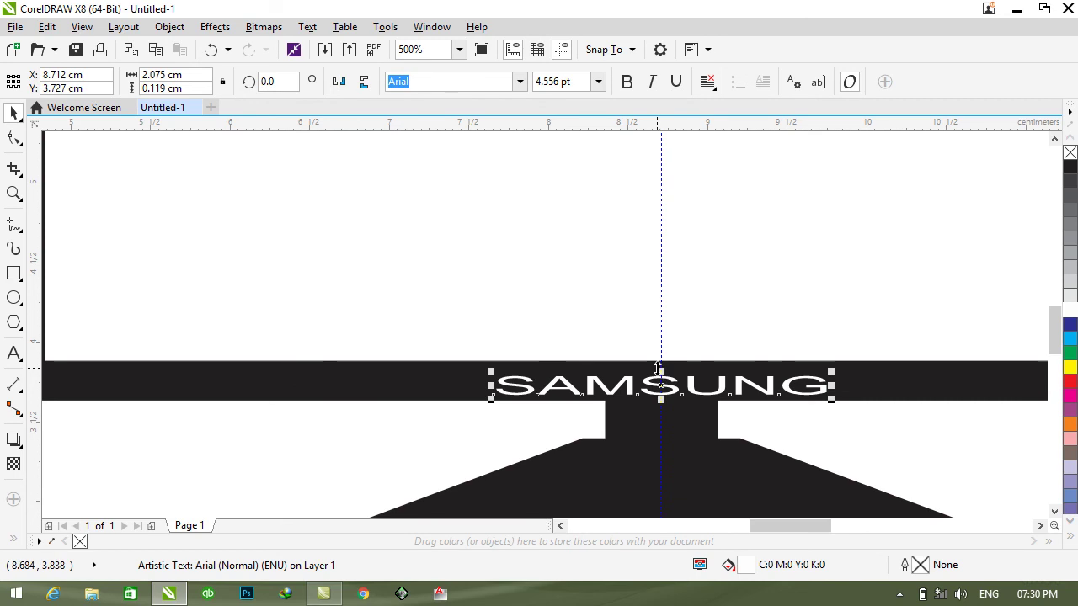
{"action": "left_click_drag", "start_coordinate": [661, 363], "coordinate": [665, 358]}
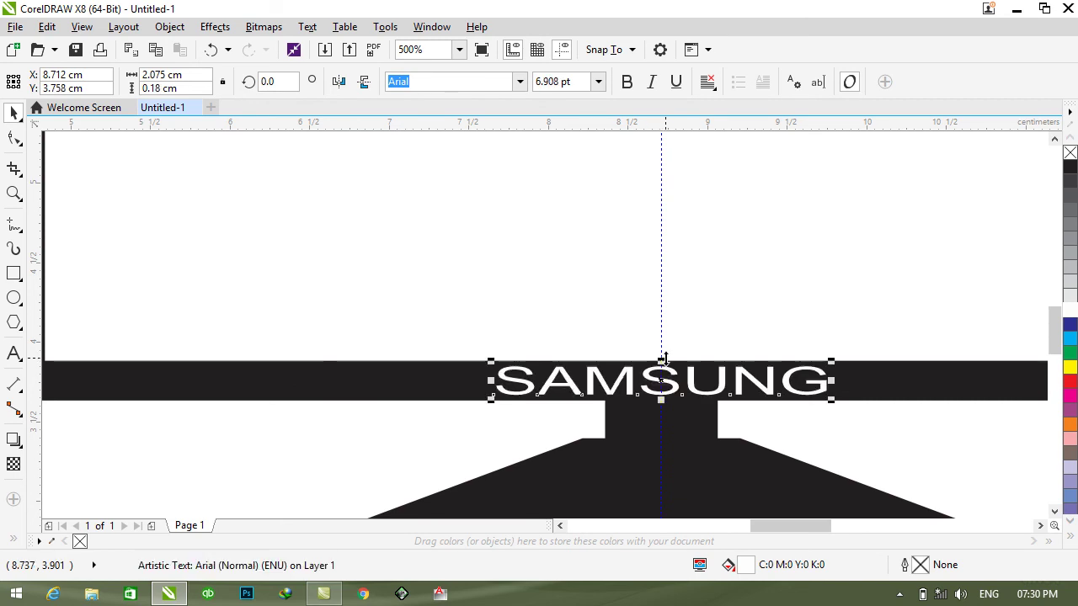
{"action": "scroll", "coordinate": [664, 358], "scroll_direction": "down", "scroll_amount": 4}
{"action": "left_click", "coordinate": [873, 352]}
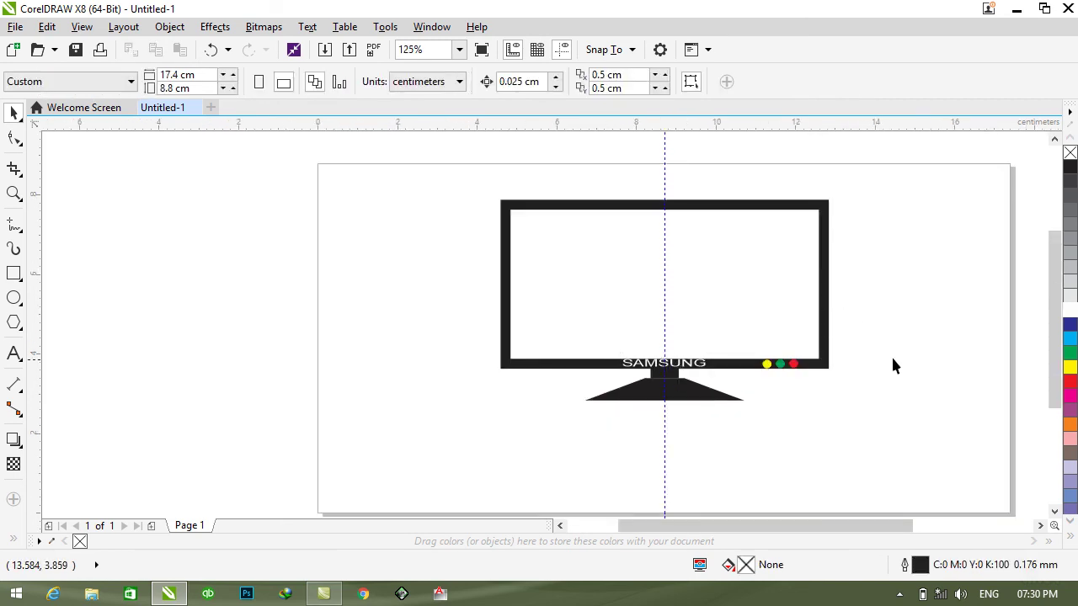
Step: Import SuperMarket.jpg beside the monitor's right edge and stretch it to about 9.76 by 4.42 cm
{"action": "left_click", "coordinate": [1040, 525]}
{"action": "left_click", "coordinate": [1039, 525]}
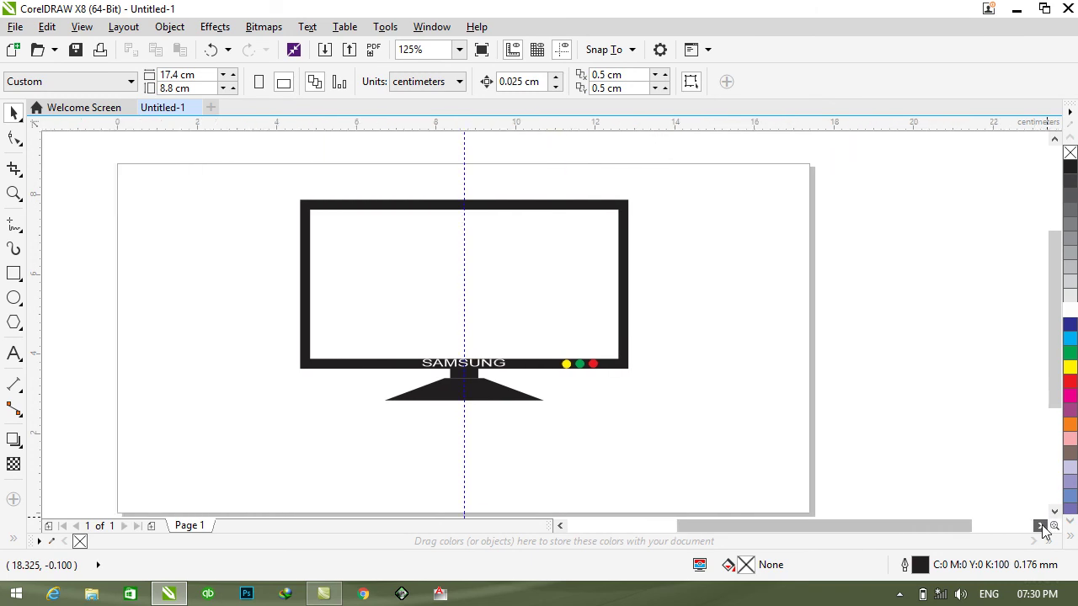
{"action": "right_click", "coordinate": [168, 226]}
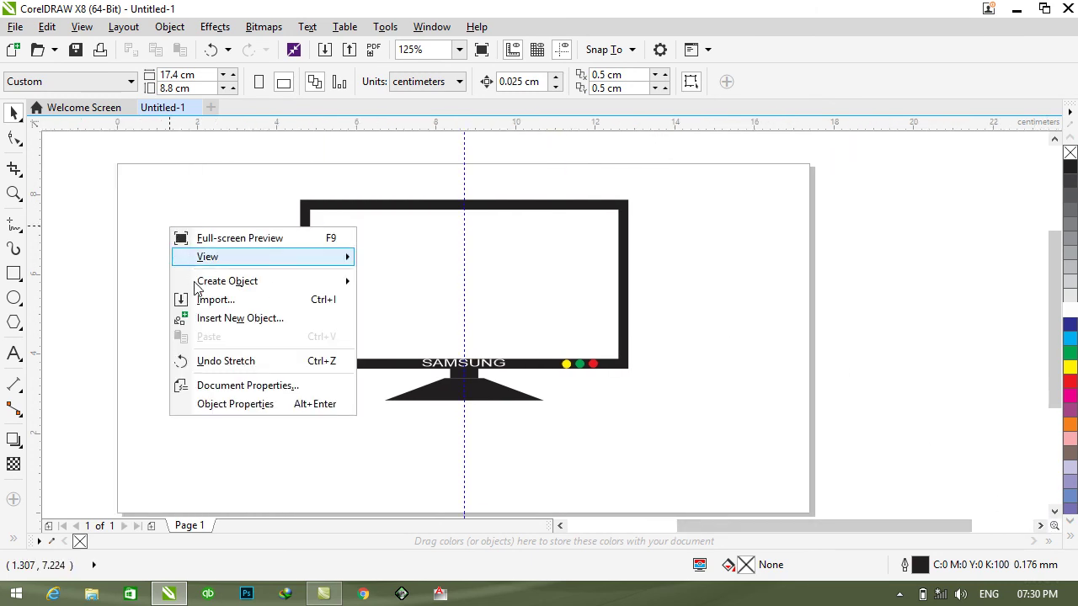
{"action": "left_click", "coordinate": [194, 305]}
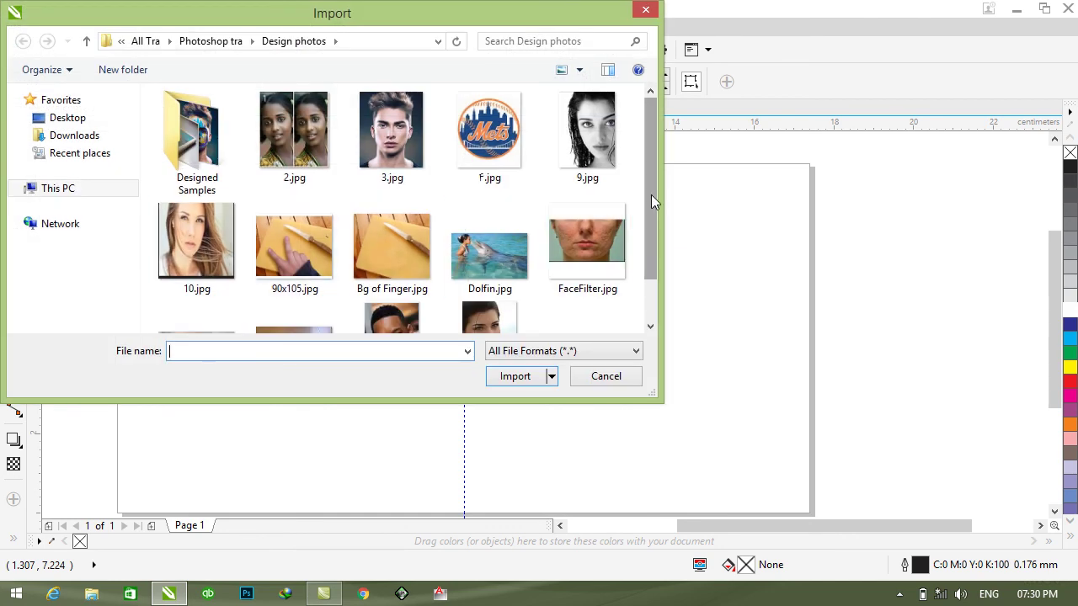
{"action": "left_click_drag", "start_coordinate": [651, 199], "coordinate": [643, 260]}
{"action": "left_click", "coordinate": [295, 291]}
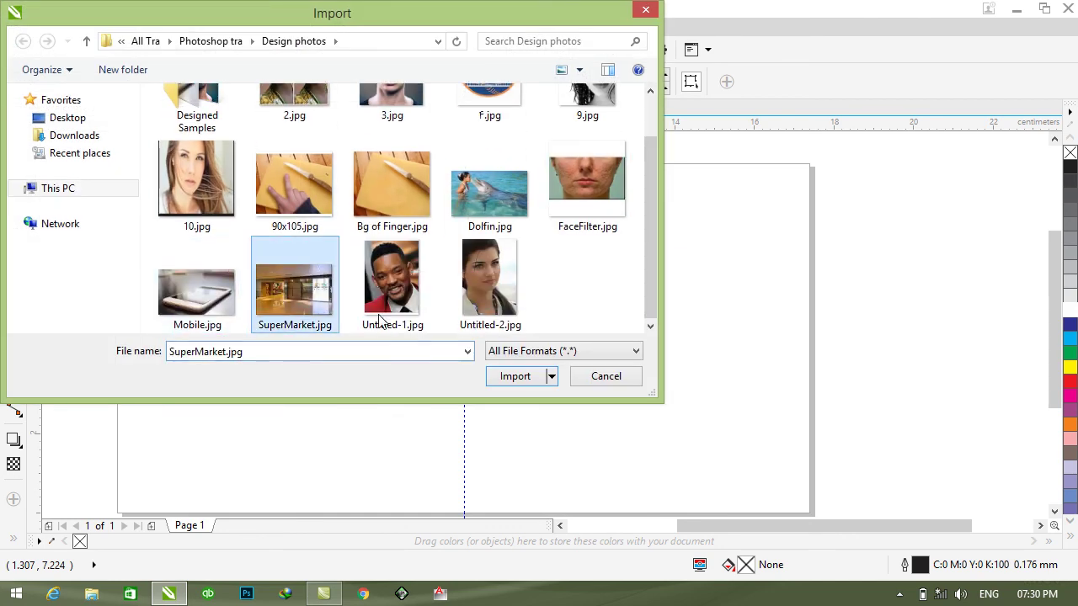
{"action": "left_click", "coordinate": [532, 376]}
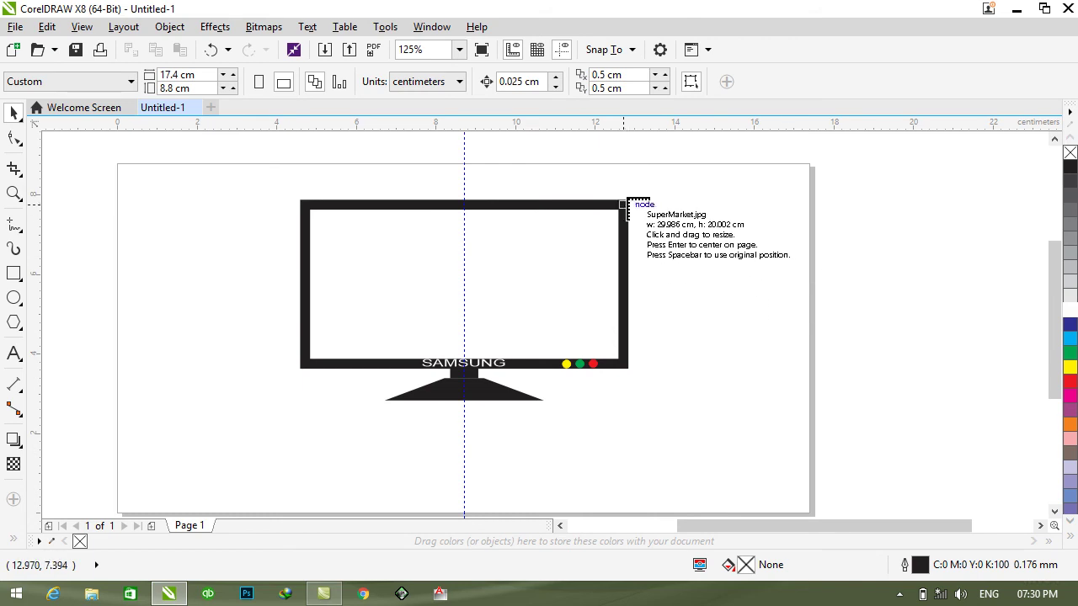
{"action": "left_click_drag", "start_coordinate": [630, 199], "coordinate": [920, 371]}
{"action": "left_click_drag", "start_coordinate": [912, 289], "coordinate": [979, 288]}
Step: PowerClip the supermarket photo inside the monitor's white screen rectangle
{"action": "right_click", "coordinate": [780, 283]}
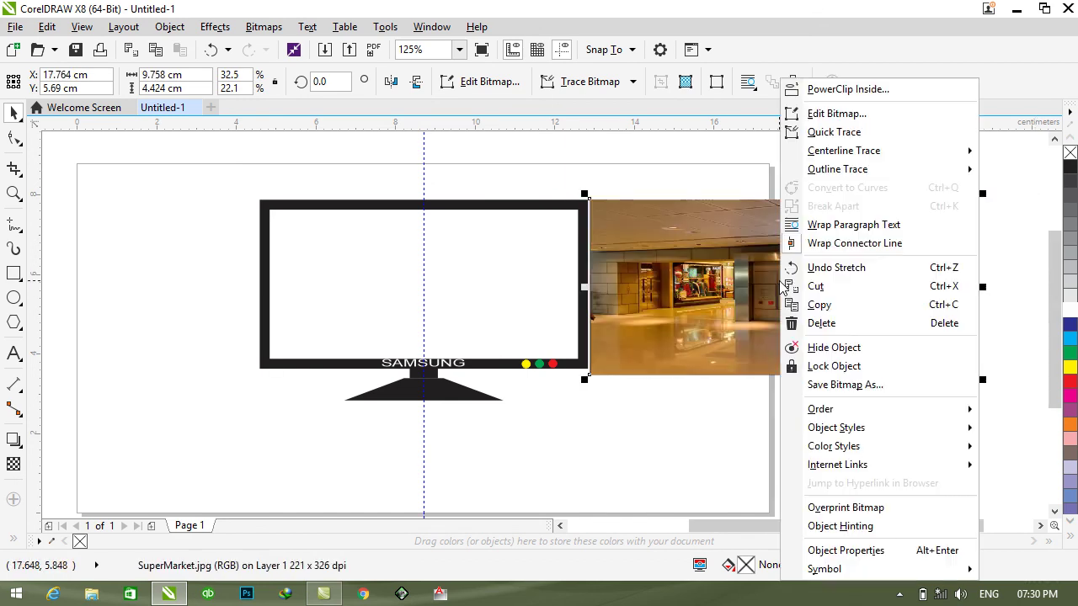
{"action": "left_click", "coordinate": [825, 91]}
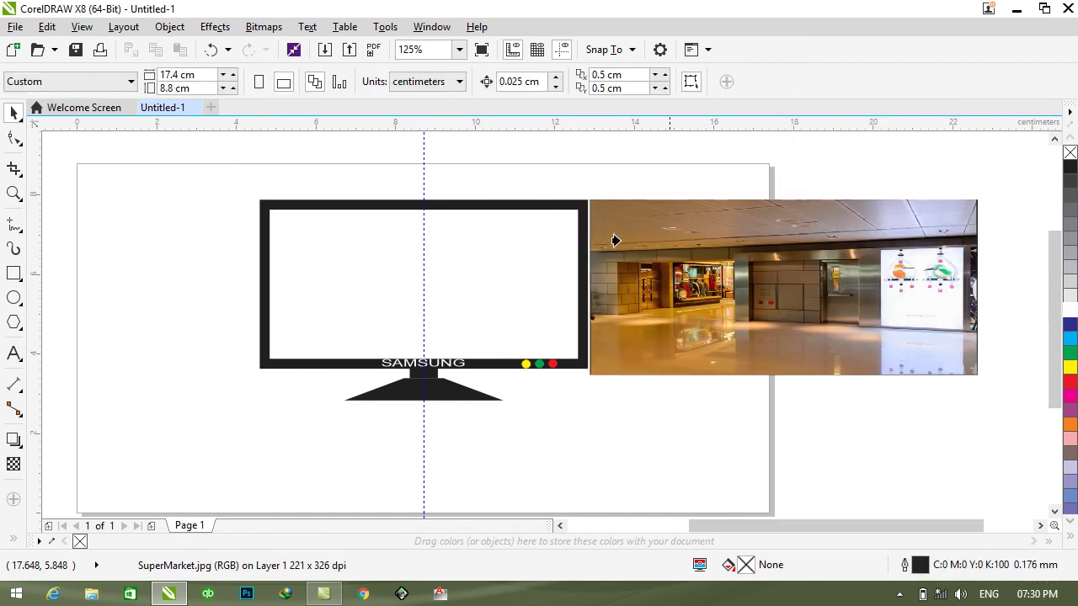
{"action": "left_click", "coordinate": [471, 253]}
{"action": "left_click", "coordinate": [644, 324]}
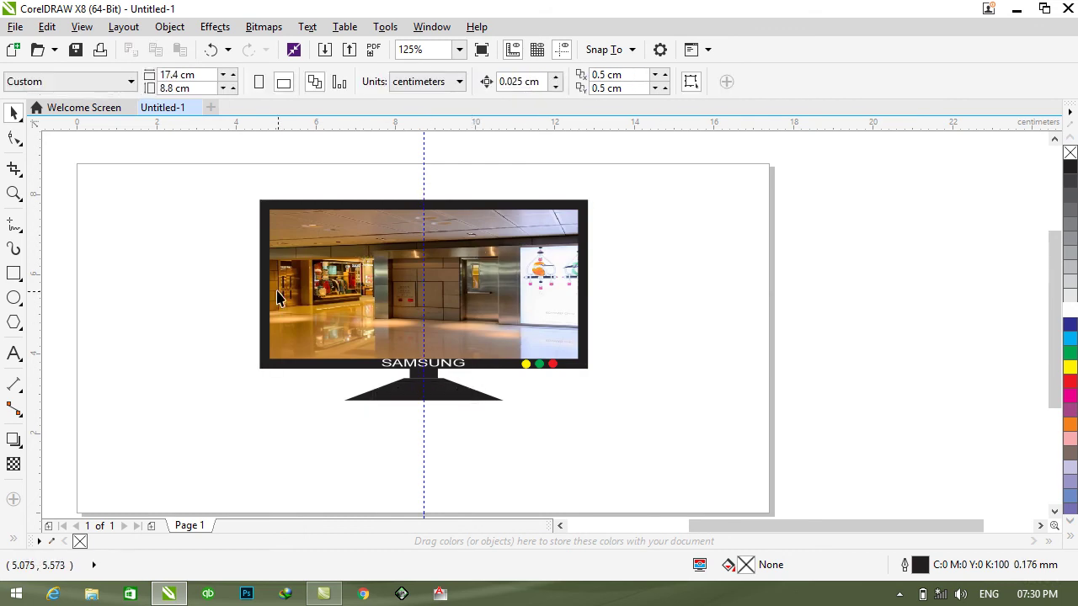
Step: Check the finished monitor up close and delete the vertical guideline running through its center
{"action": "scroll", "coordinate": [278, 295], "scroll_direction": "up", "scroll_amount": 2}
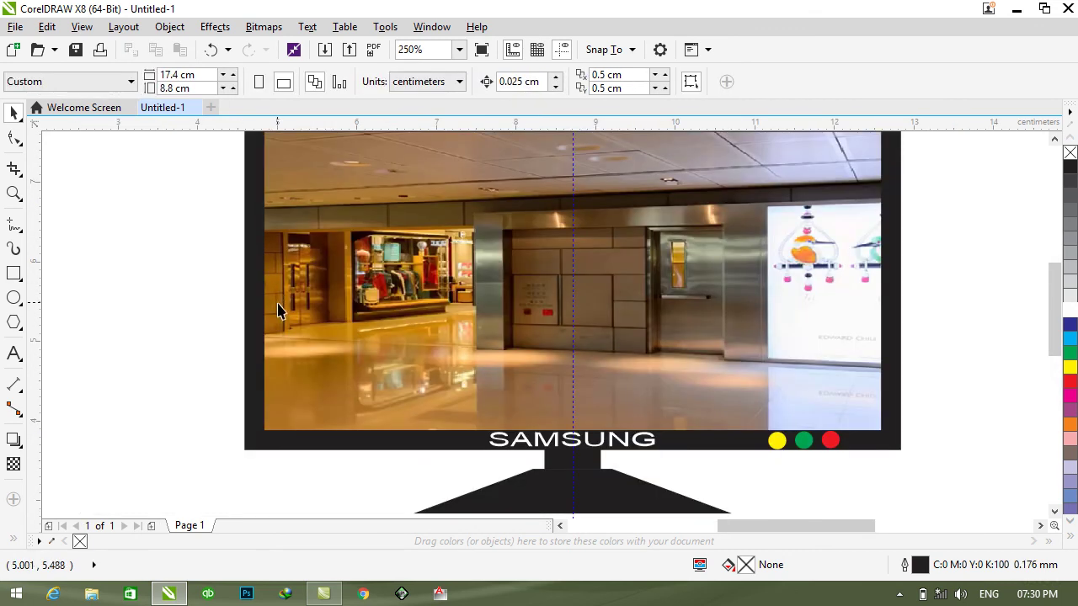
{"action": "scroll", "coordinate": [281, 310], "scroll_direction": "down", "scroll_amount": 2}
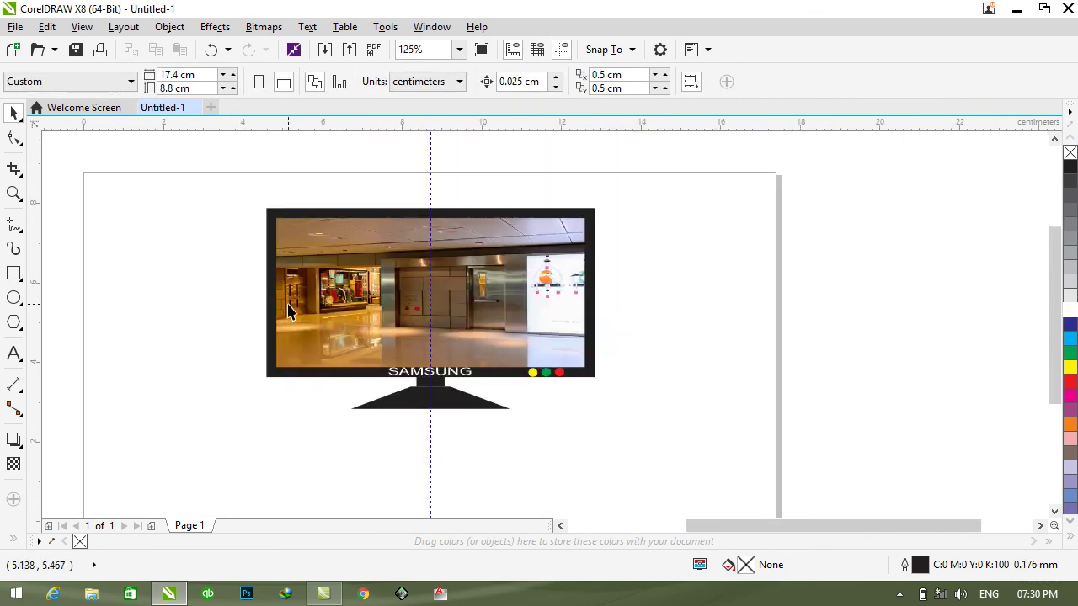
{"action": "left_click", "coordinate": [430, 333]}
{"action": "key", "text": "Delete"}
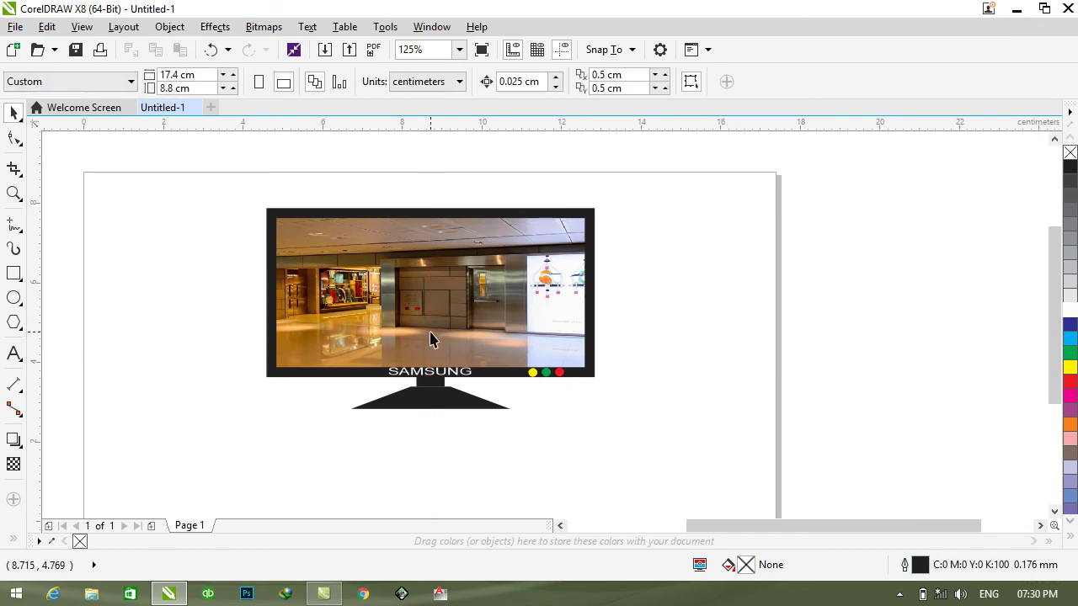
Step: Shorten the monitor's black base slightly by raising its bottom edge while its top edge stays under the neck
{"action": "scroll", "coordinate": [696, 525], "scroll_direction": "left", "scroll_amount": 2}
{"action": "left_click_drag", "start_coordinate": [697, 525], "coordinate": [676, 525]}
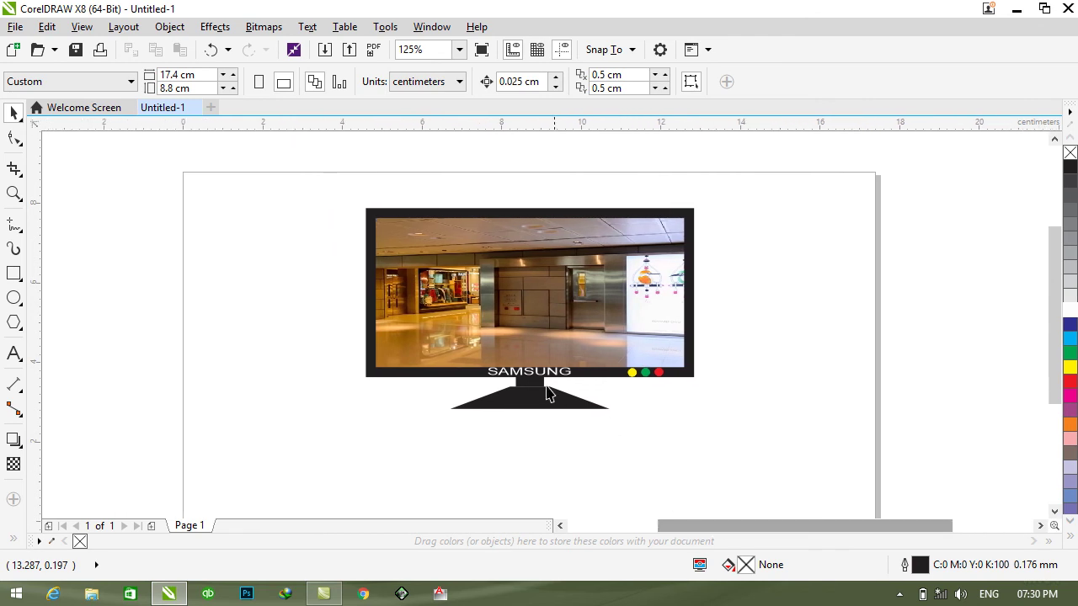
{"action": "left_click", "coordinate": [526, 408]}
{"action": "left_click_drag", "start_coordinate": [530, 380], "coordinate": [522, 414]}
{"action": "scroll", "coordinate": [522, 414], "scroll_direction": "up", "scroll_amount": 5}
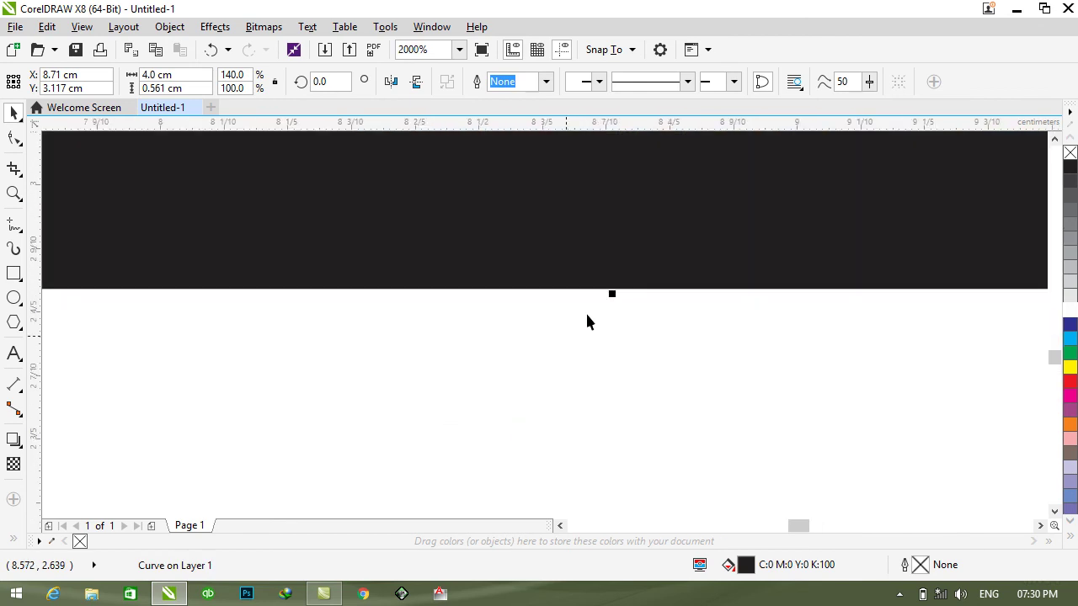
{"action": "left_click_drag", "start_coordinate": [599, 305], "coordinate": [607, 284]}
{"action": "scroll", "coordinate": [606, 299], "scroll_direction": "down", "scroll_amount": 3}
{"action": "scroll", "coordinate": [628, 314], "scroll_direction": "down", "scroll_amount": 1}
{"action": "left_click_drag", "start_coordinate": [1056, 358], "coordinate": [1049, 311]}
{"action": "left_click", "coordinate": [781, 455]}
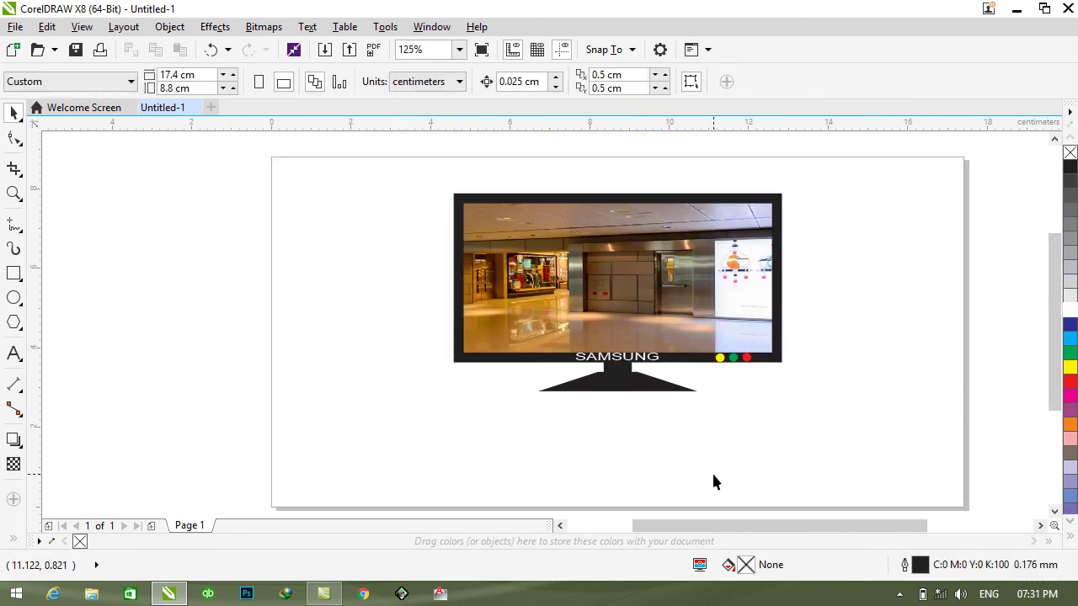
Step: Group all the monitor's parts, including the frame, photo, SAMSUNG text, buttons, neck and base, and check that they select together
{"action": "left_click_drag", "start_coordinate": [912, 522], "coordinate": [933, 517]}
{"action": "left_click_drag", "start_coordinate": [745, 172], "coordinate": [334, 448]}
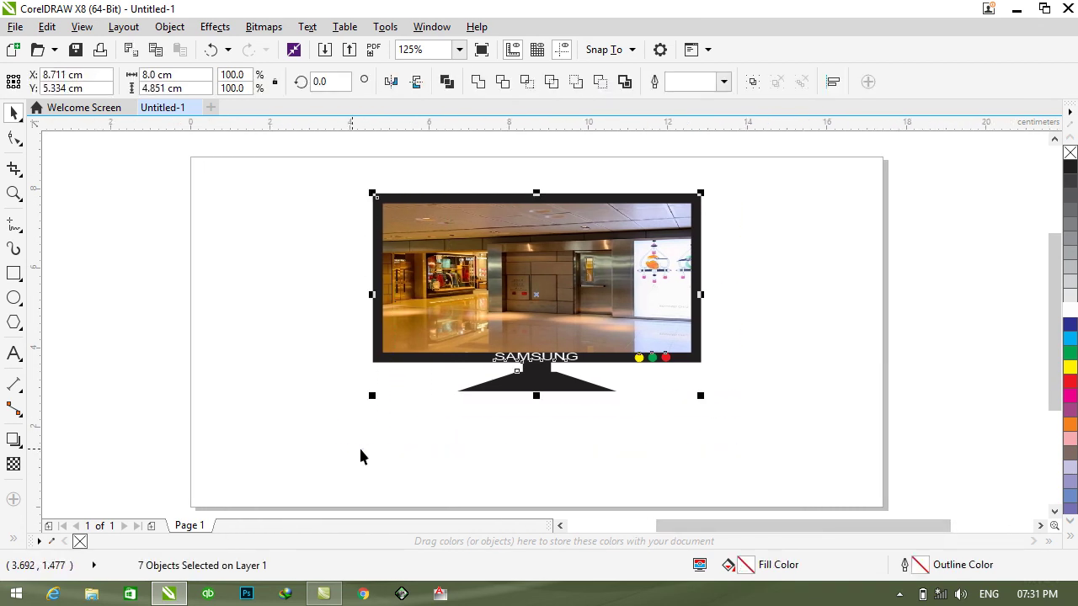
{"action": "right_click", "coordinate": [519, 297]}
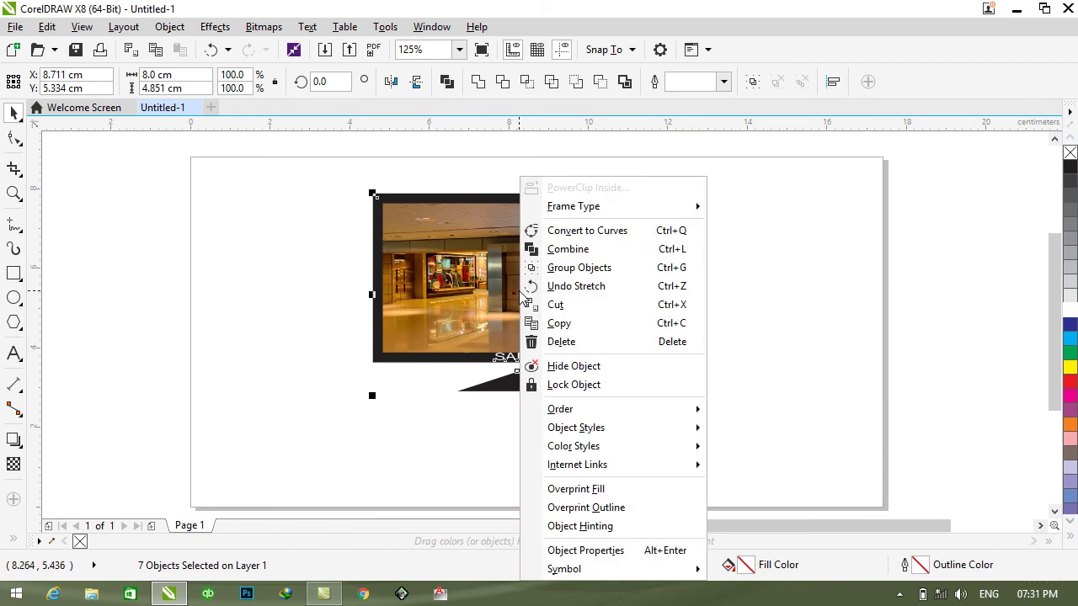
{"action": "left_click", "coordinate": [581, 268]}
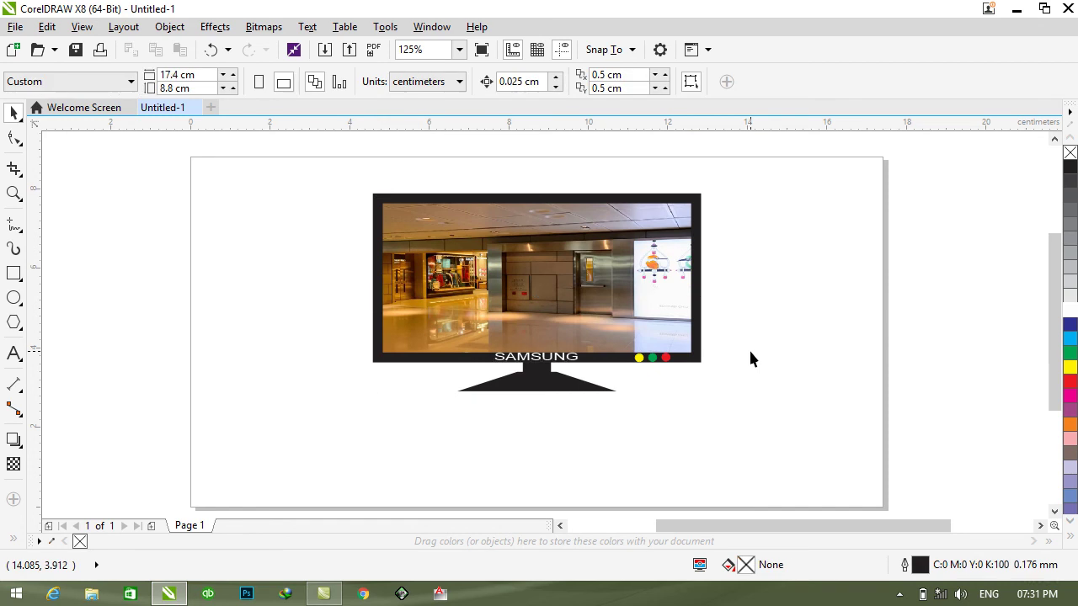
{"action": "left_click", "coordinate": [666, 306]}
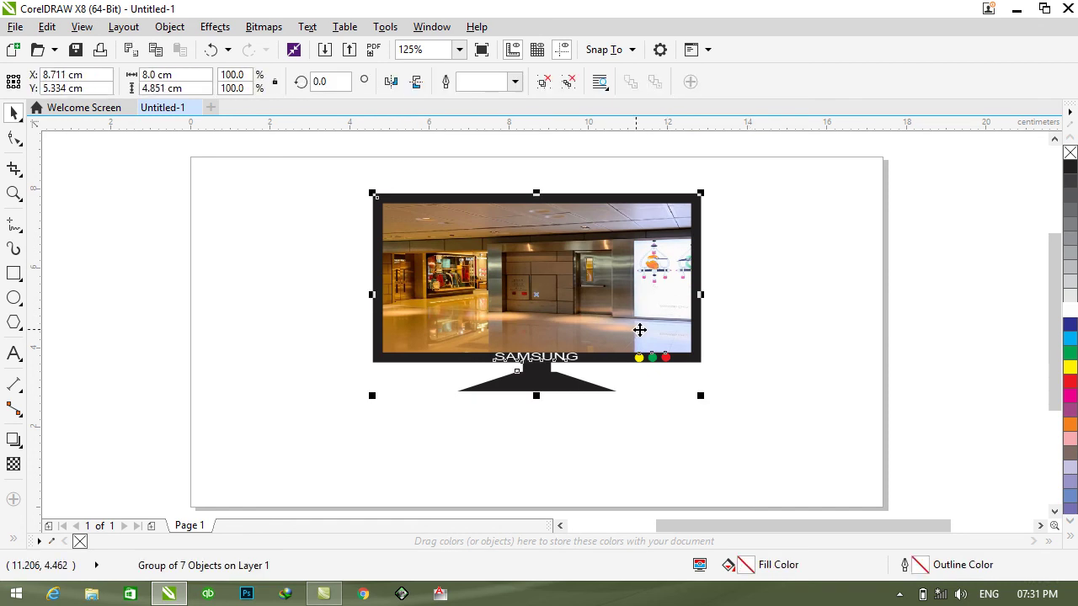
{"action": "left_click", "coordinate": [763, 317]}
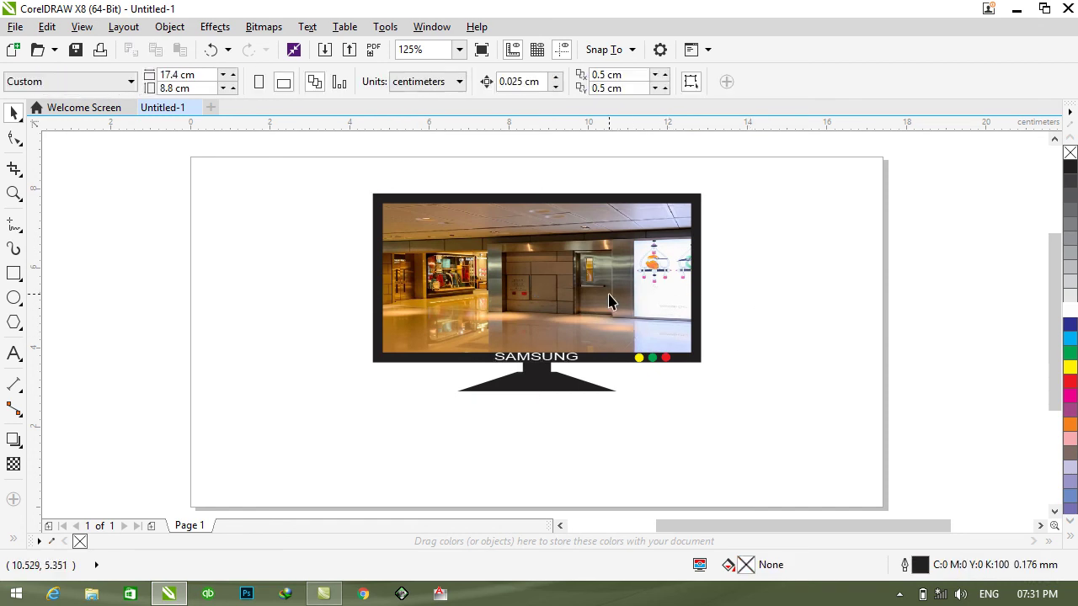